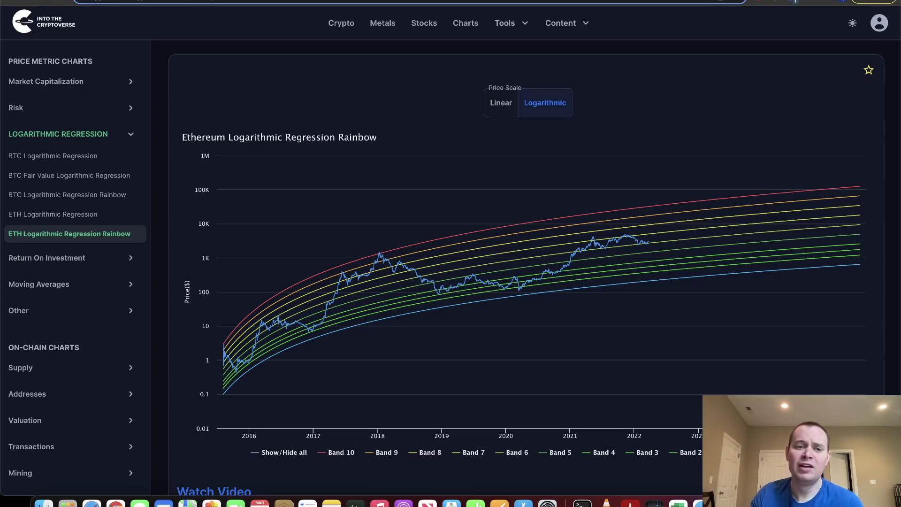
- Go to the TradingView ETHUSD chart and zoom out to bring earlier years into view
click(246, 3)
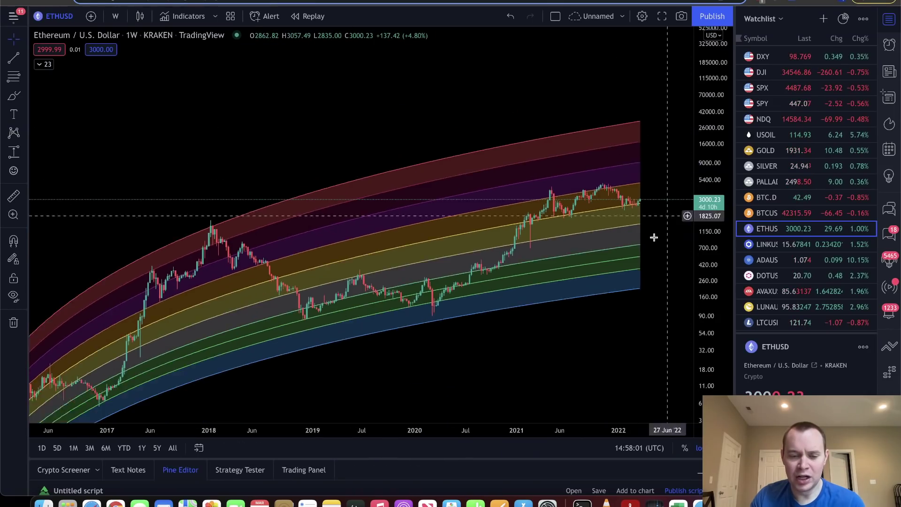
scroll(654, 237, down, 6)
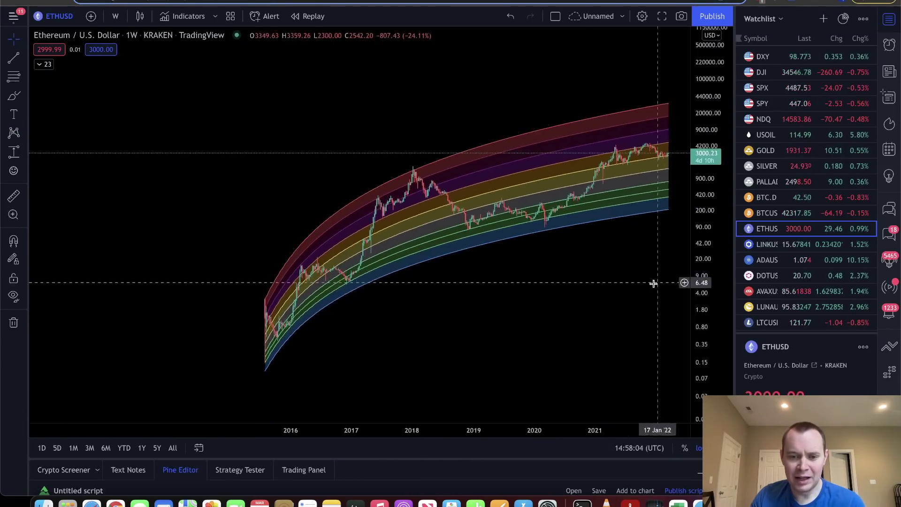
drag(653, 283, 603, 299)
scroll(604, 299, up, 3)
- Show the Ethereum Logarithmic Regression Band and hide the Rainbow indicator
click(43, 63)
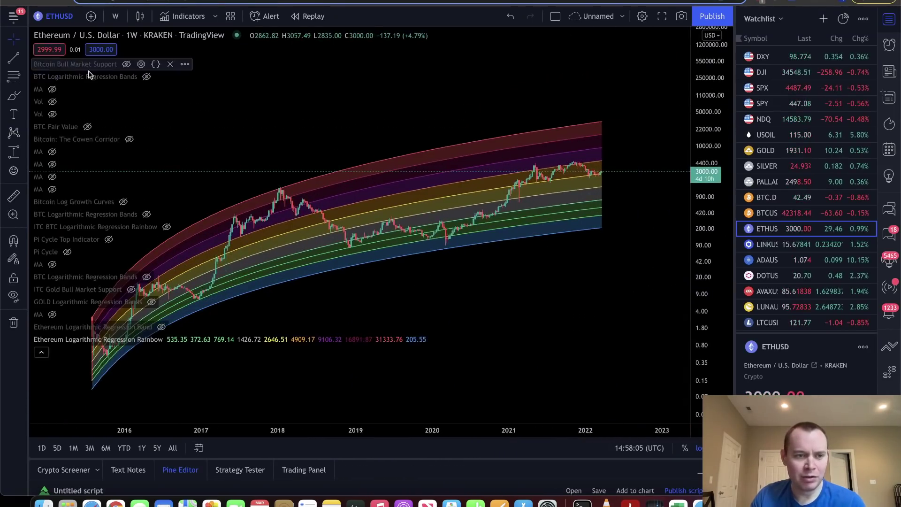
click(161, 327)
click(171, 339)
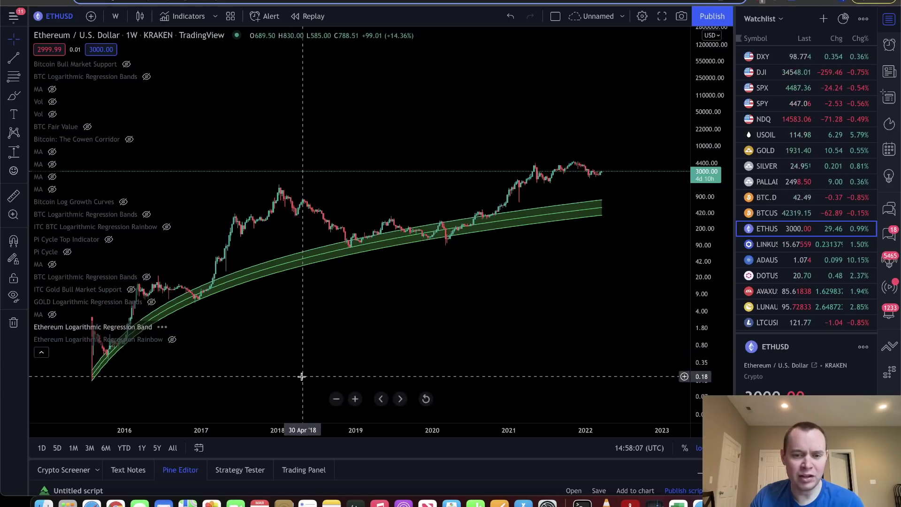
click(41, 353)
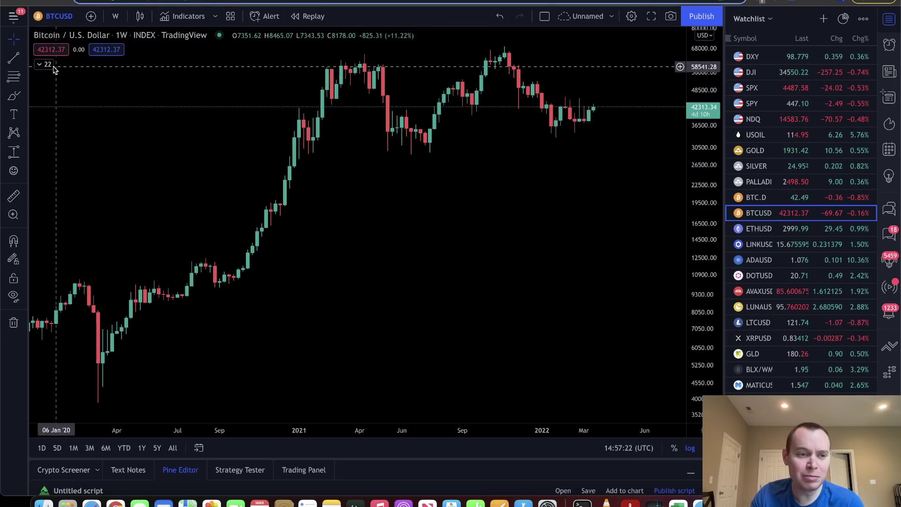
- Zoom out on Bitcoin's red and green regression bands back to 2011, then return to ETHUSD
click(50, 66)
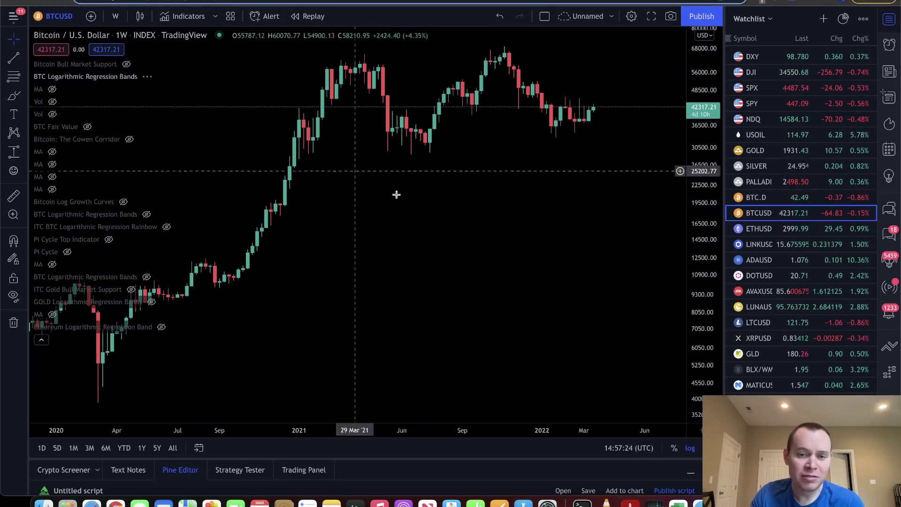
scroll(397, 194, down, 10)
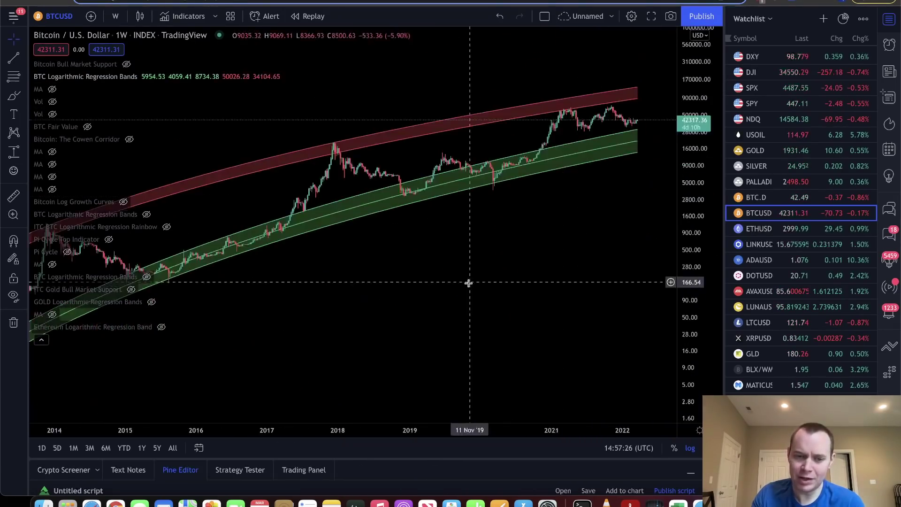
scroll(468, 283, down, 5)
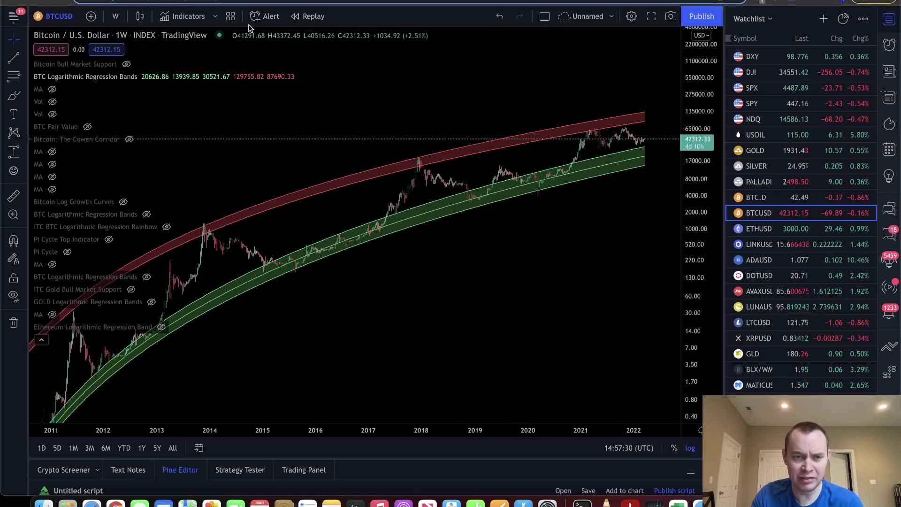
key(Down)
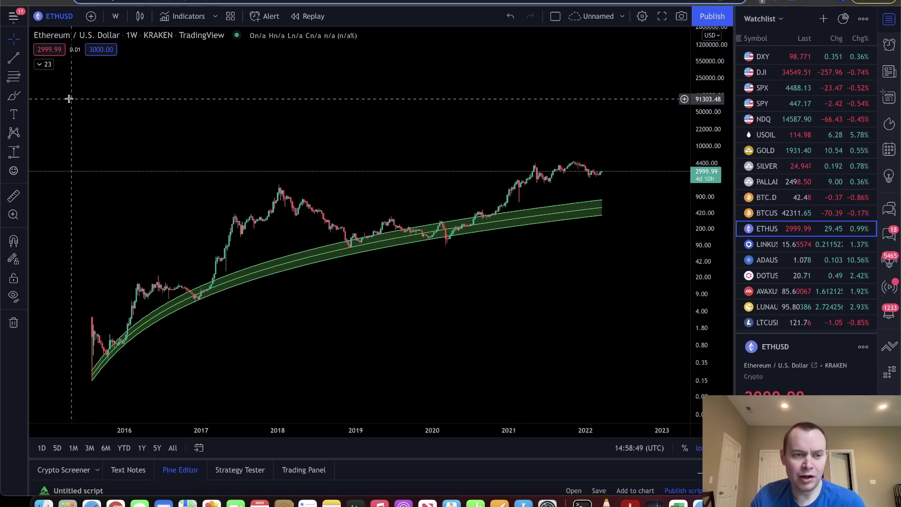
- Hide the Ethereum Logarithmic Regression Band and show the Rainbow again on ETHUSD
click(45, 64)
click(161, 327)
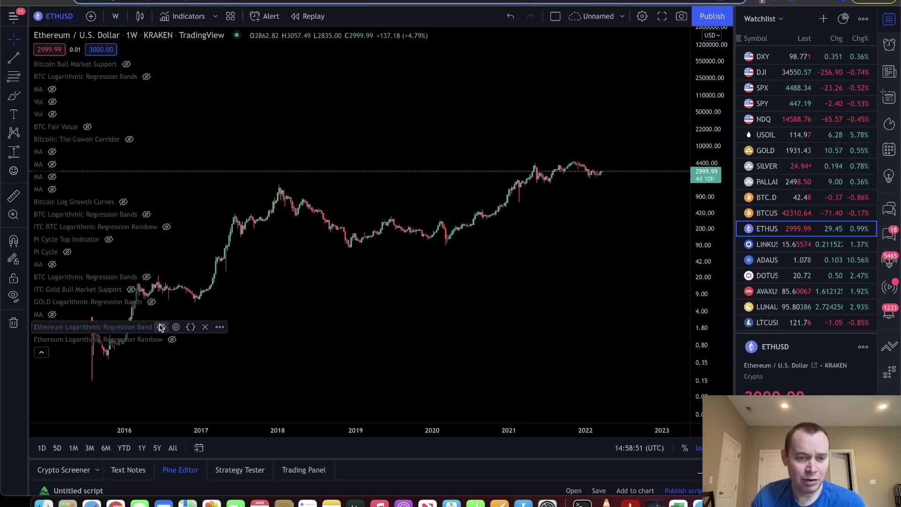
click(172, 339)
click(41, 352)
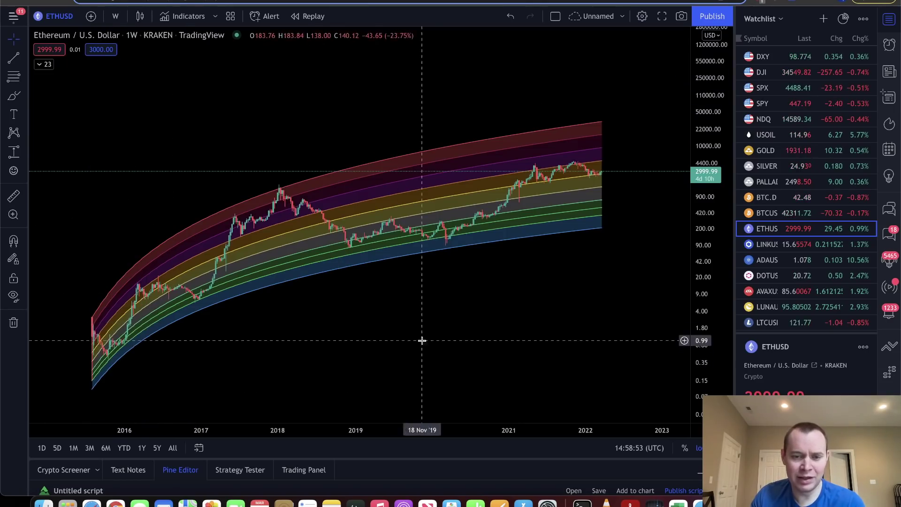
scroll(421, 340, up, 2)
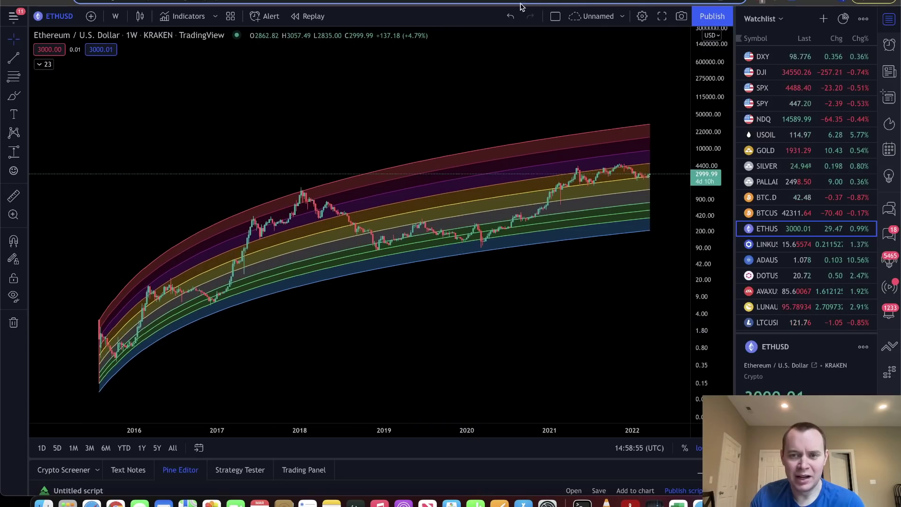
- Check the Into The Cryptoverse rainbow chart, then return to the TradingView ETHUSD chart
click(520, 7)
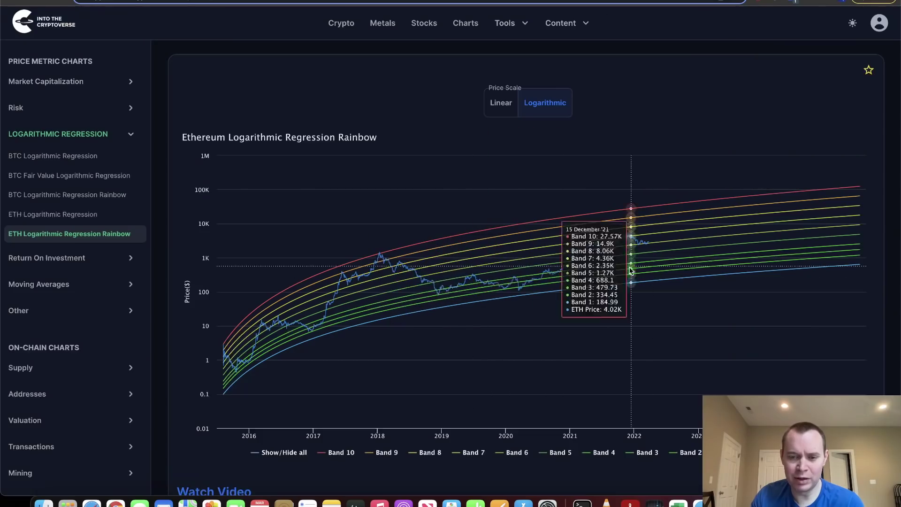
key(ctrl+Tab)
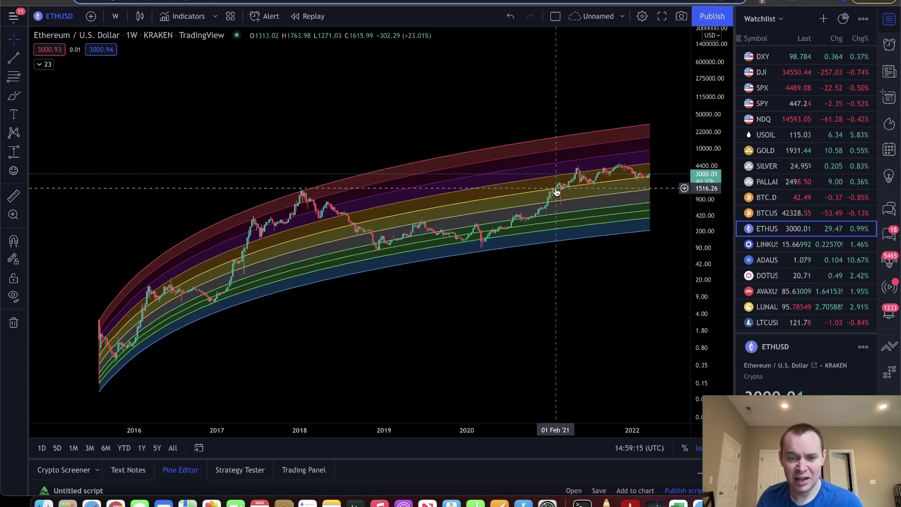
- Zoom the ETHUSD rainbow chart into the 2020–2022 candles and select the Brush tool
scroll(556, 190, up, 2)
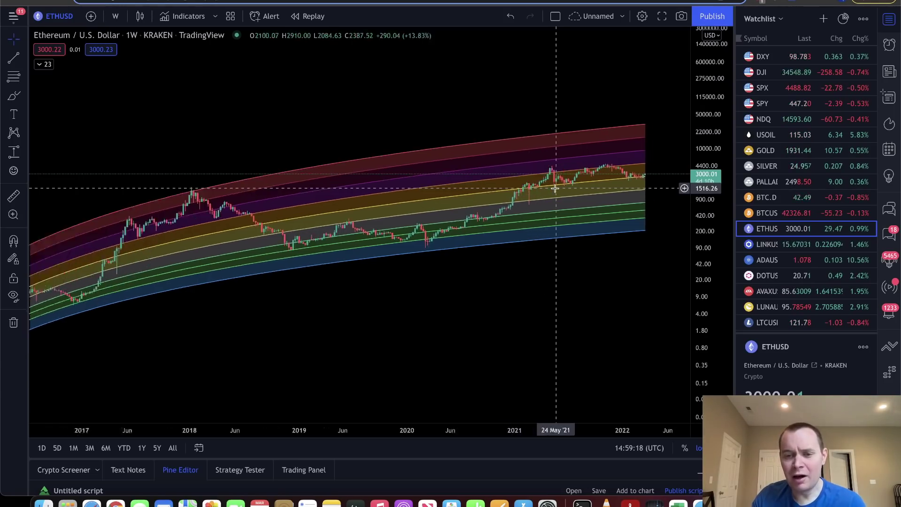
scroll(556, 188, up, 3)
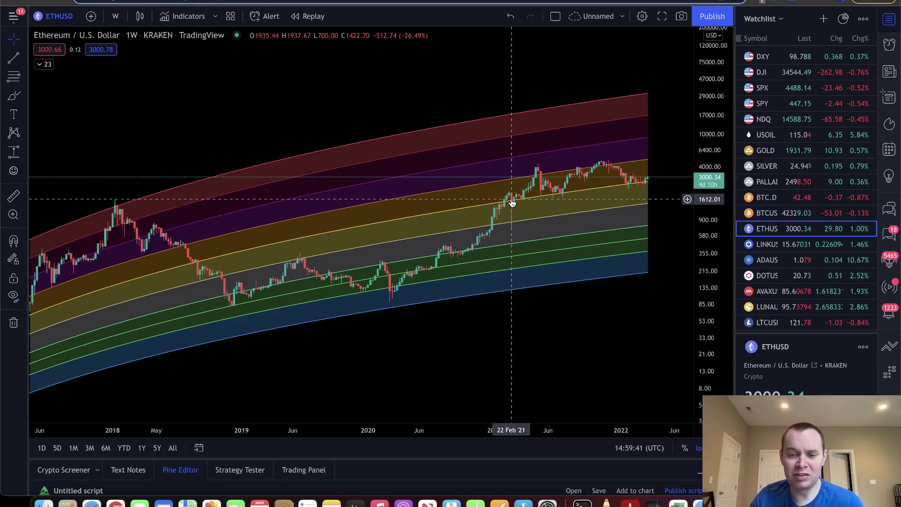
scroll(512, 197, up, 3)
drag(708, 312, 686, 241)
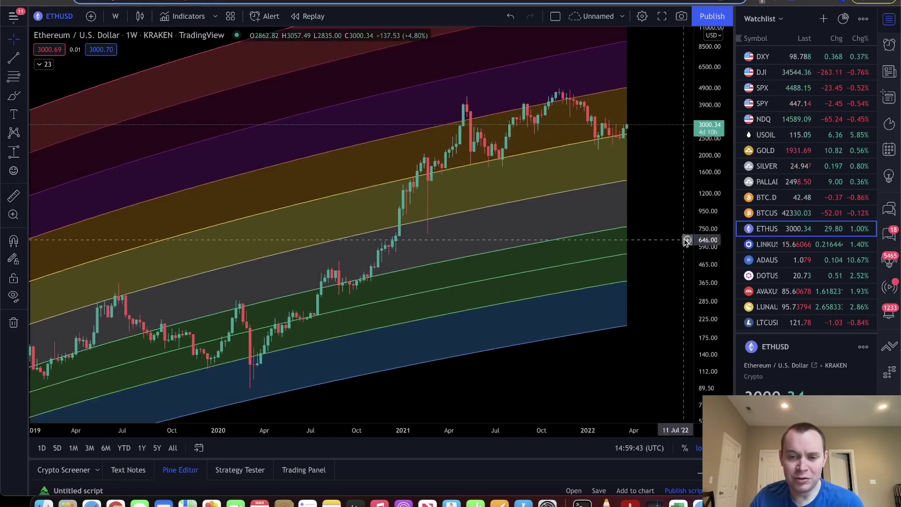
scroll(686, 241, up, 5)
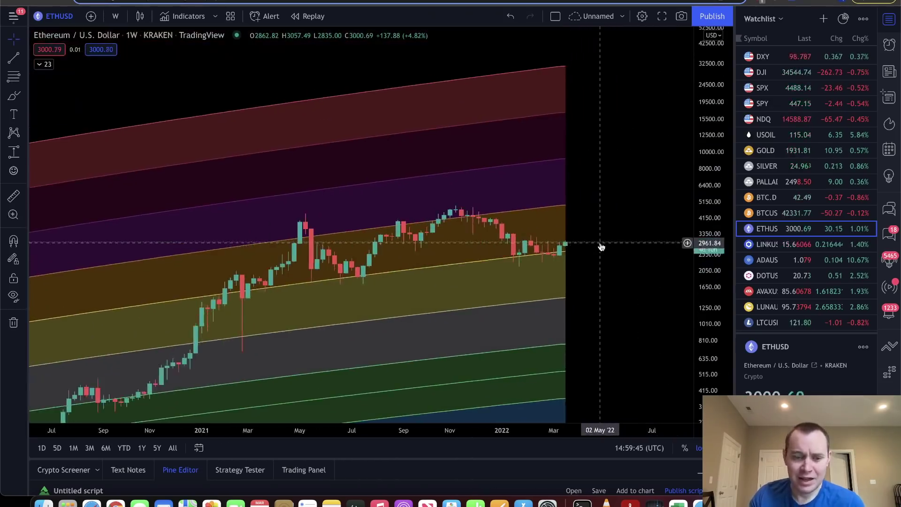
drag(602, 247, 607, 177)
scroll(607, 181, down, 3)
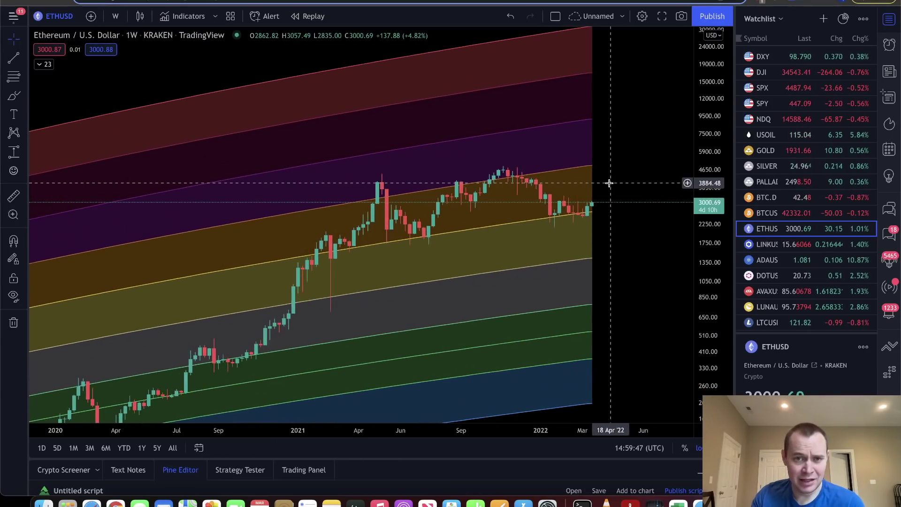
click(14, 96)
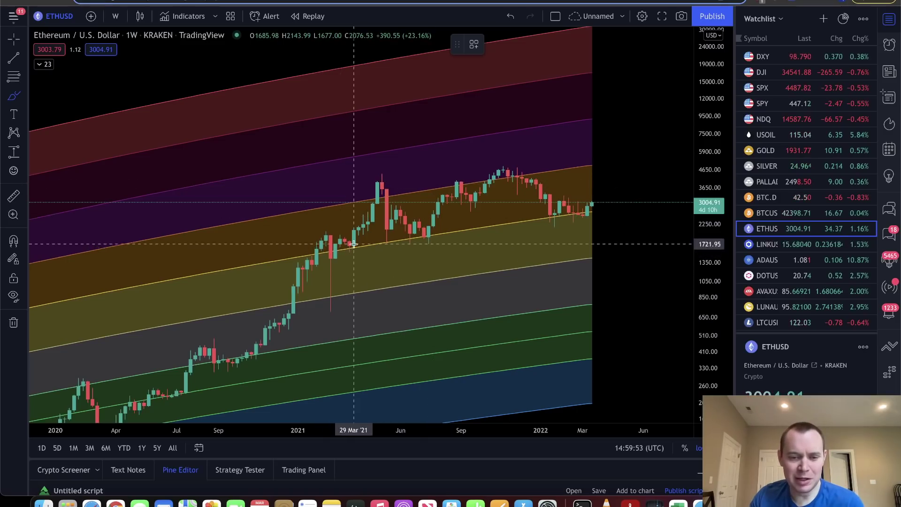
- Circle the early-2021 and latest band touches in yellow, then start a trendline at the March 2021 high
mouse_move(351, 242)
mouse_down()
mouse_move(328, 254)
mouse_move(382, 246)
mouse_move(386, 235)
mouse_move(426, 238)
mouse_move(432, 229)
mouse_up()
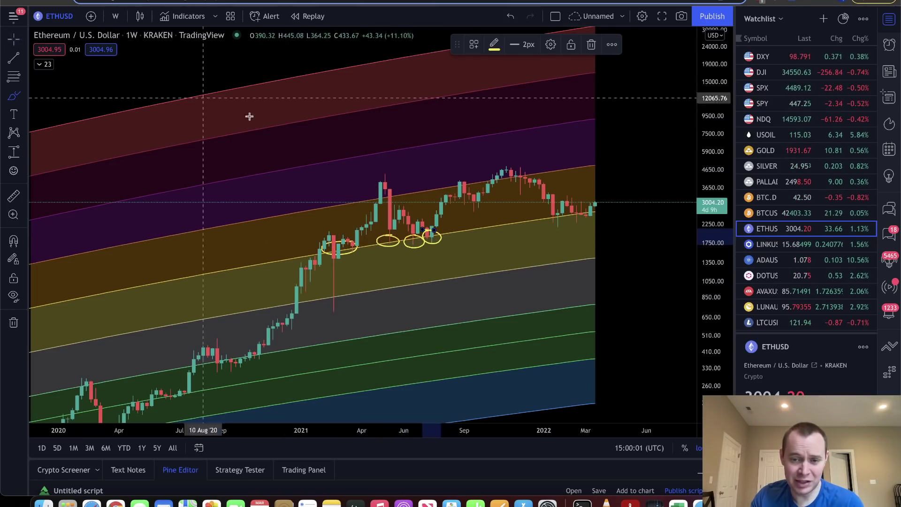
scroll(421, 223, right, 5)
click(13, 96)
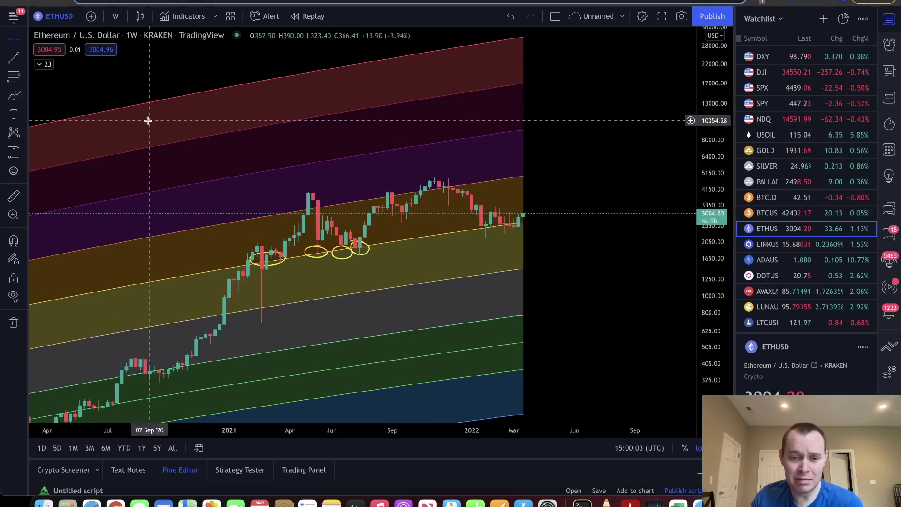
mouse_move(490, 225)
mouse_down()
mouse_move(525, 217)
mouse_move(476, 222)
mouse_up()
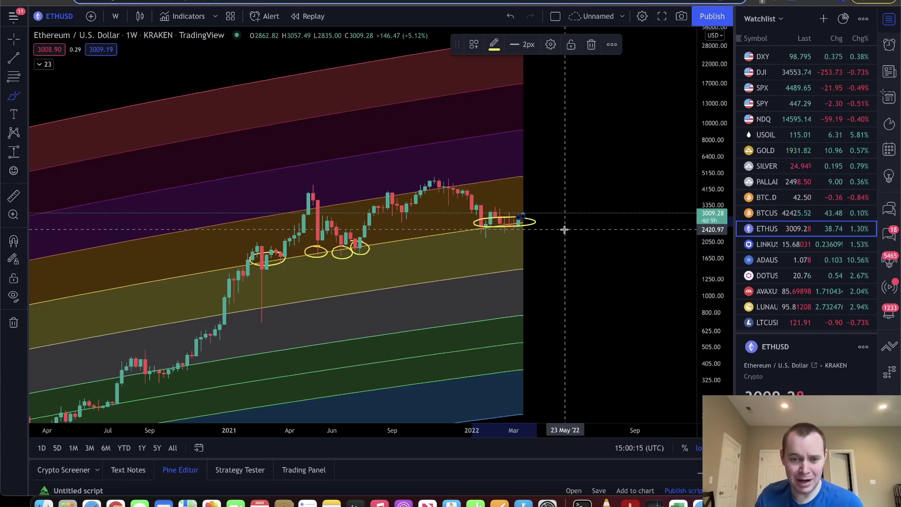
click(13, 57)
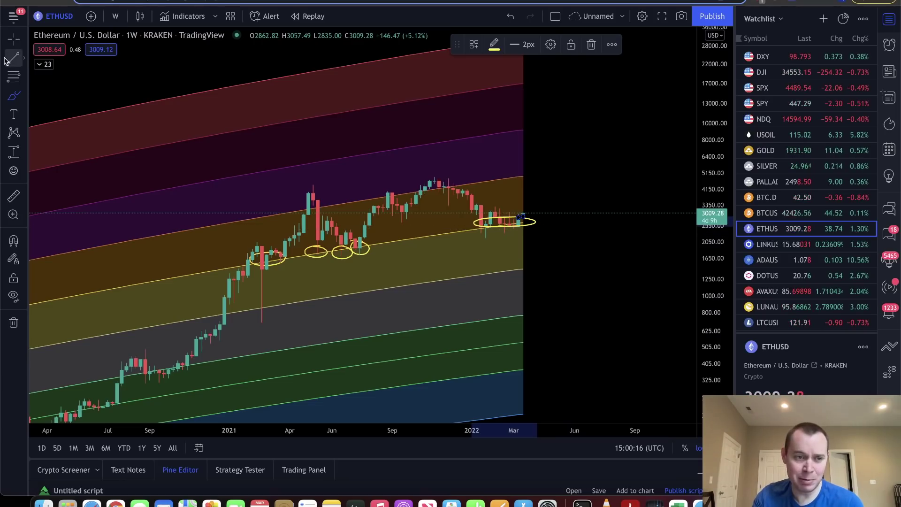
click(280, 213)
- End the trendline near 4,955 by March 2022 and open the Cross/Dot/Arrow/Eraser list
click(518, 175)
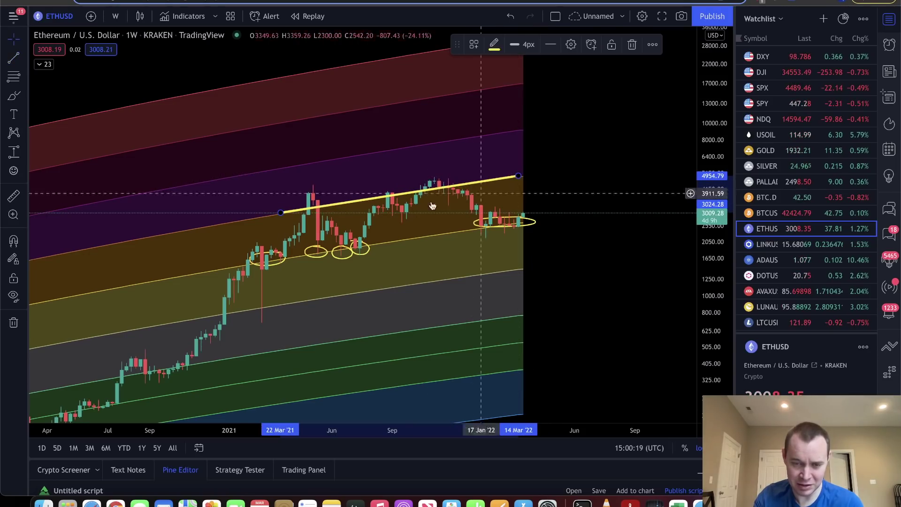
click(24, 40)
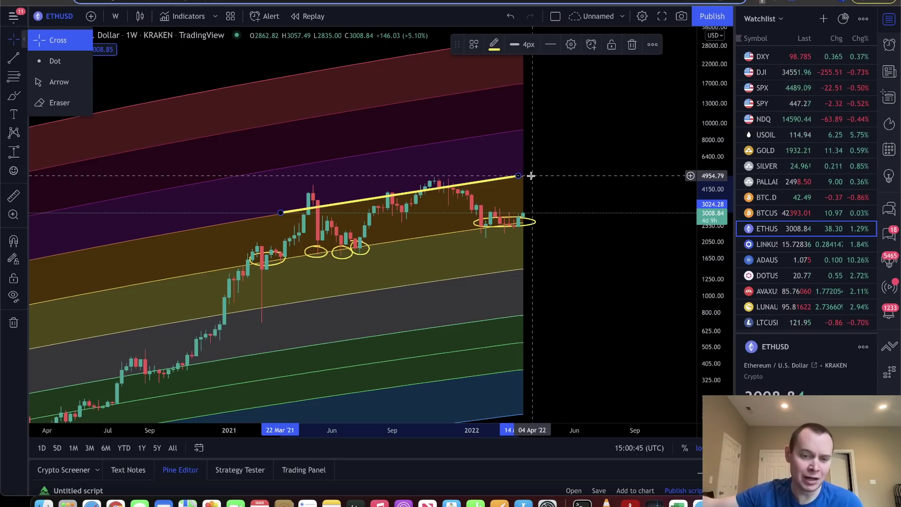
- Remove all drawings and zoom out to fit ETHUSD's full weekly history since 2016
right_click(550, 145)
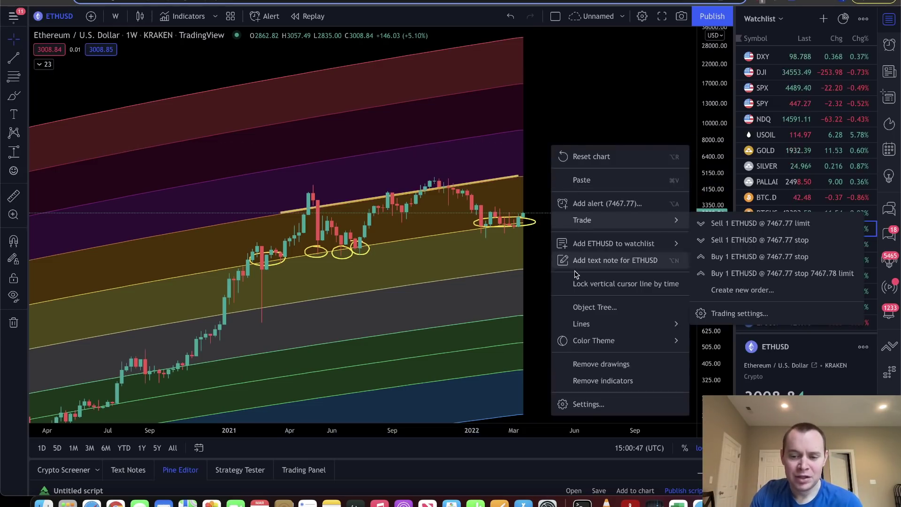
click(605, 365)
scroll(615, 199, down, 10)
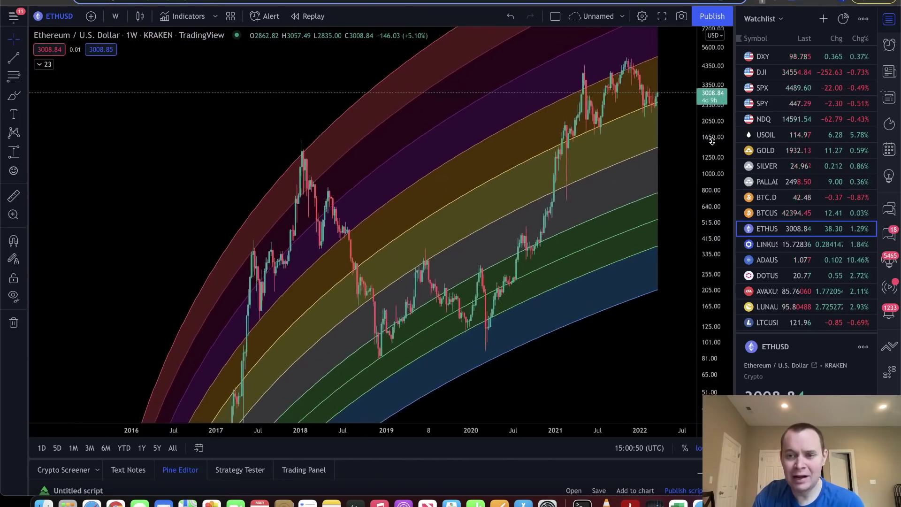
drag(712, 141, 601, 338)
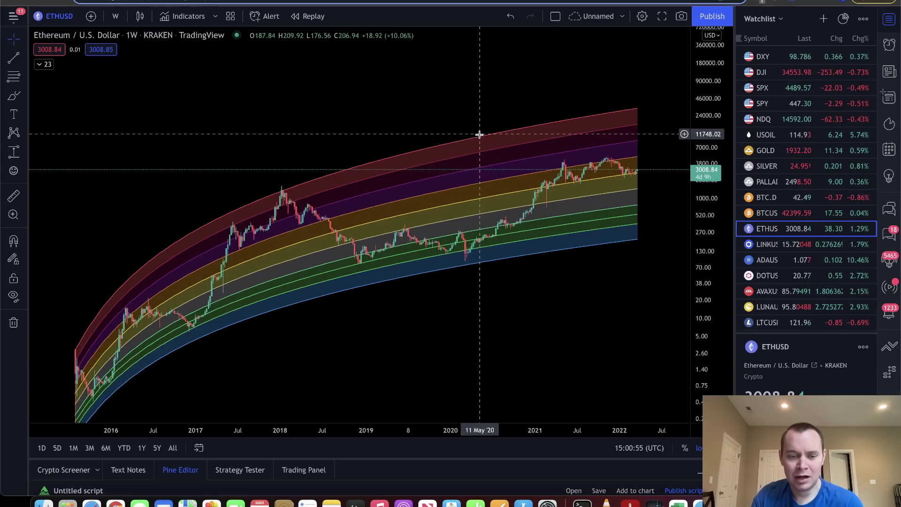
scroll(462, 136, down, 2)
scroll(556, 299, down, 1)
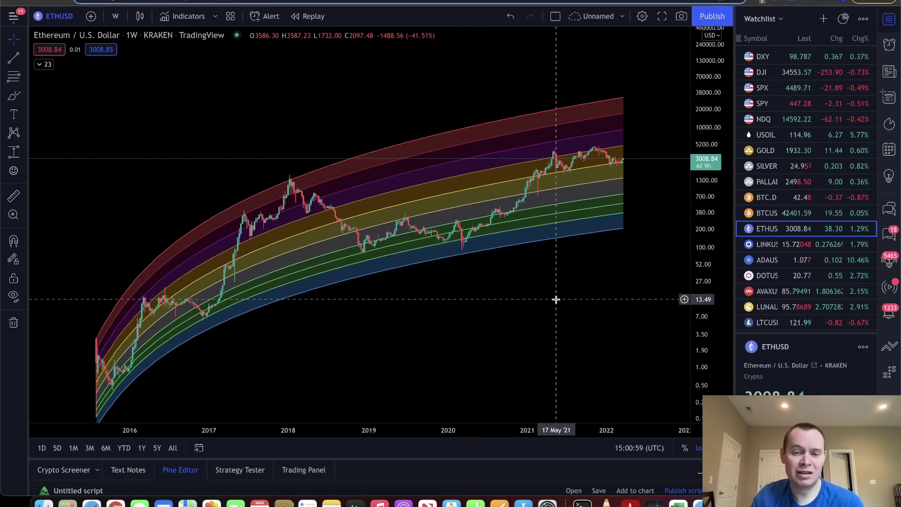
- Expand and collapse the indicator legend, then select the Brush tool
click(45, 64)
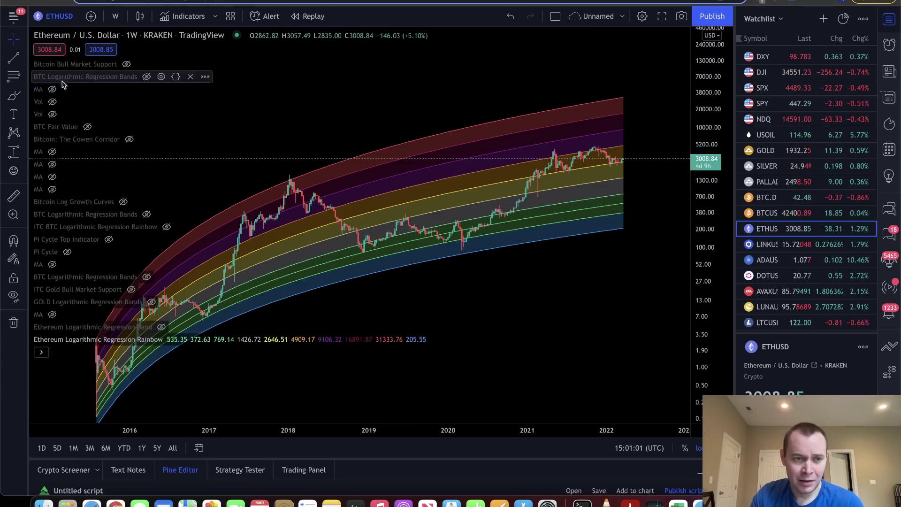
click(41, 352)
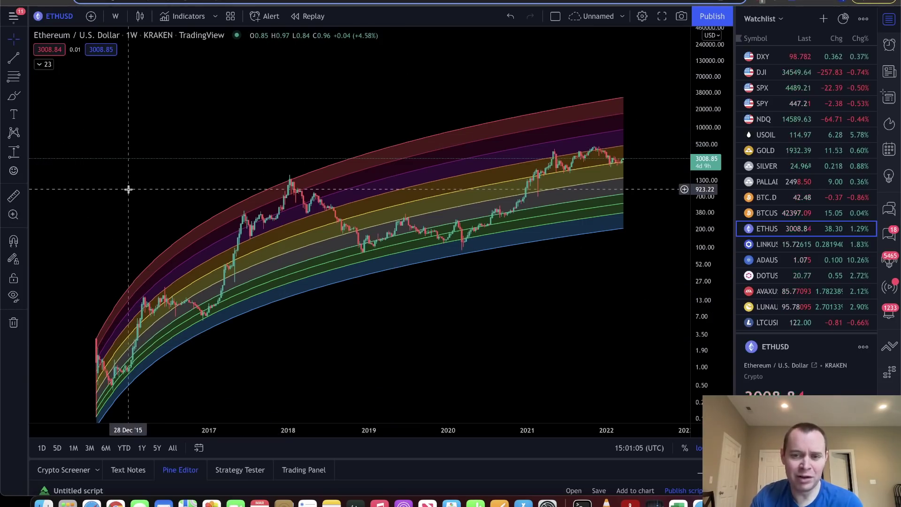
click(13, 96)
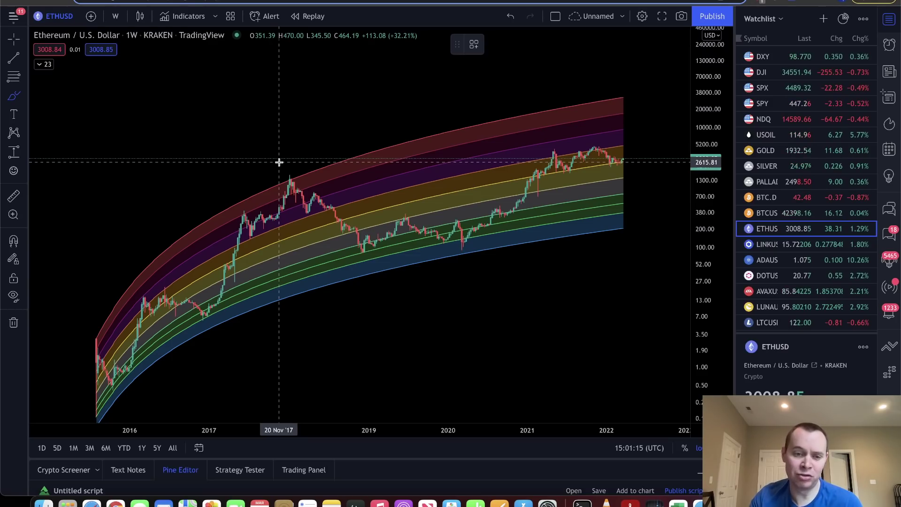
- Circle the late-2017 peak, erase the drawing, and shift the chart left to show dates through 2024
mouse_move(293, 172)
mouse_down()
mouse_move(284, 179)
mouse_move(289, 190)
mouse_move(311, 186)
mouse_move(283, 171)
mouse_up()
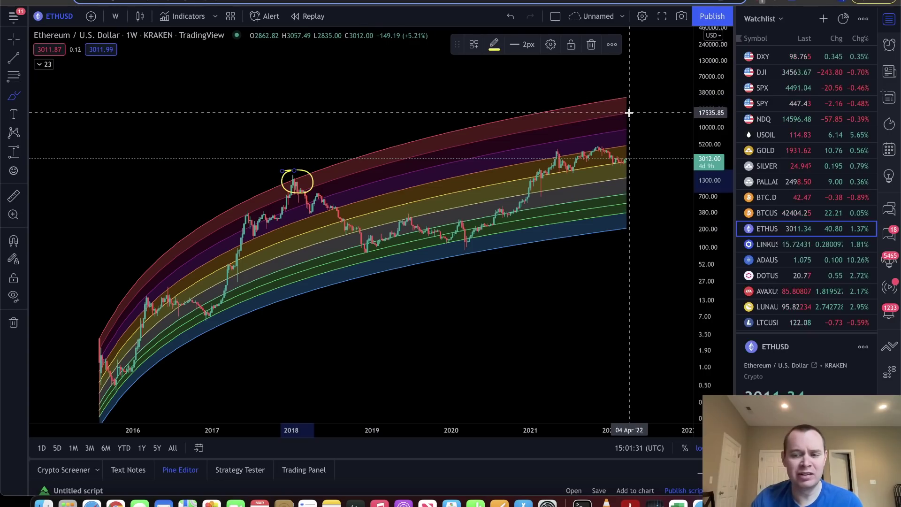
click(14, 39)
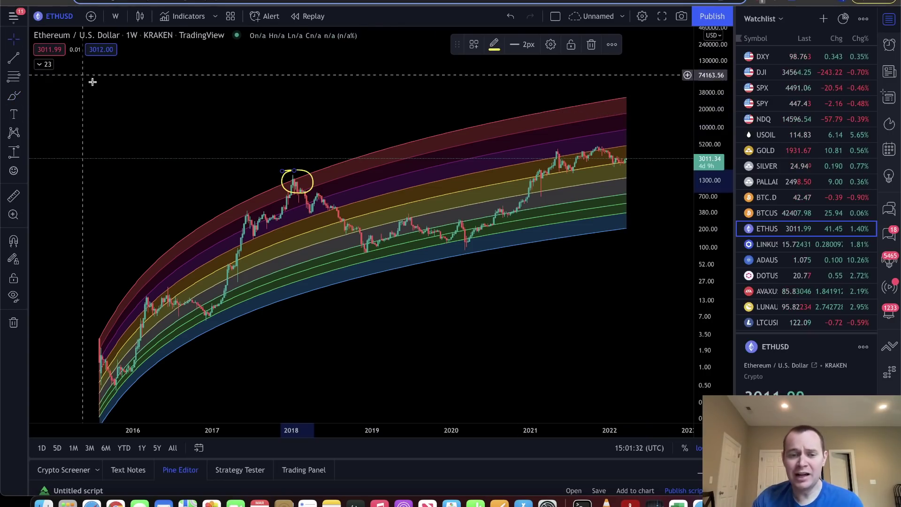
right_click(288, 108)
click(386, 323)
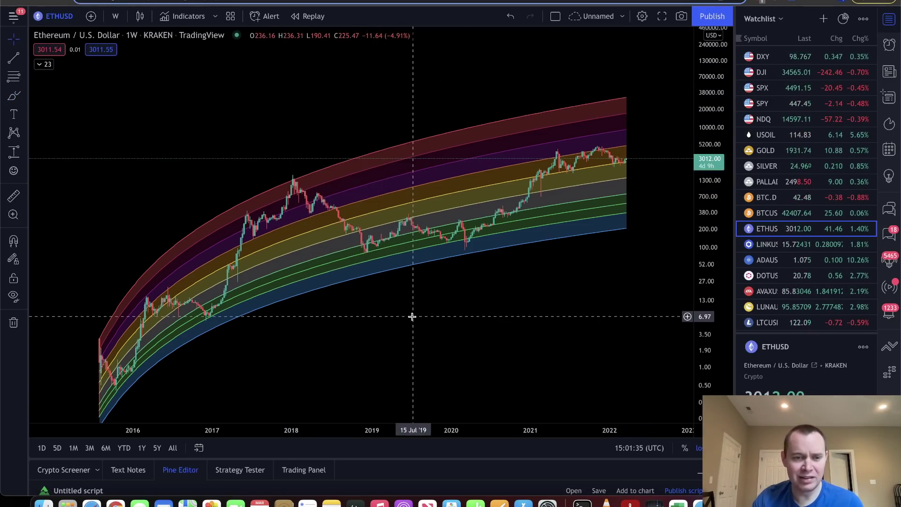
drag(509, 316, 410, 345)
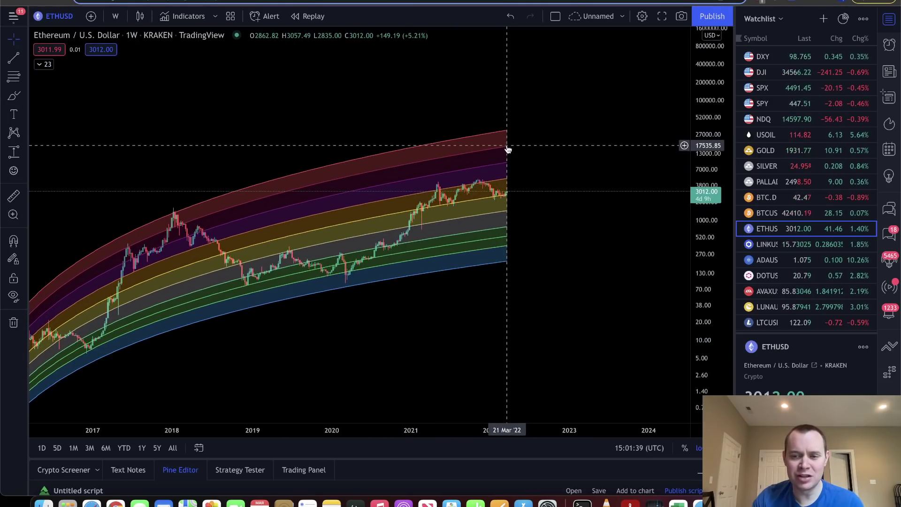
- Draw a trendline from the red band's top near 17,188 in Feb 2022 to about 49,685 by March 2024
click(12, 63)
click(66, 59)
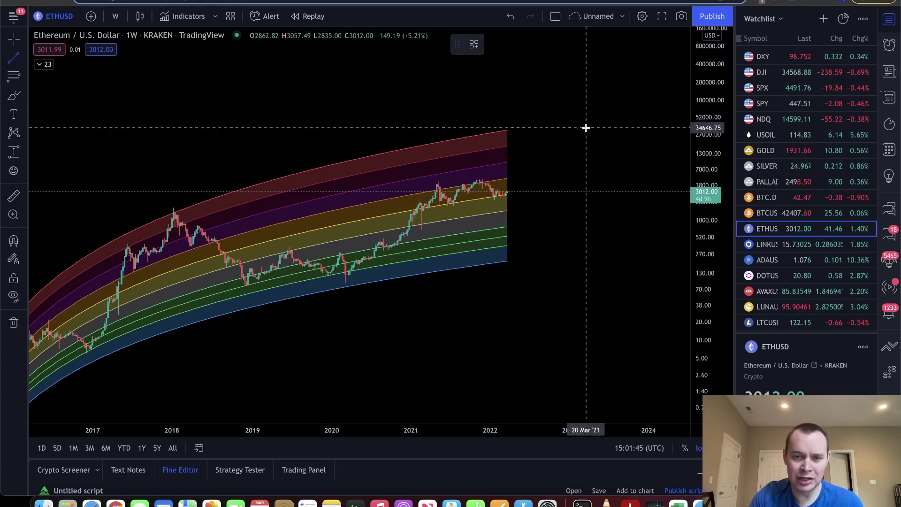
click(501, 145)
click(667, 118)
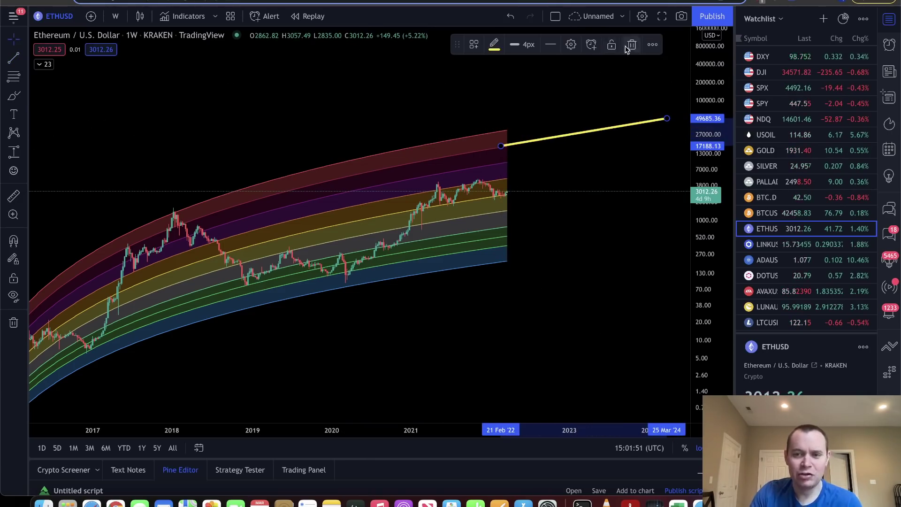
- Remove the trendline from the chart and zoom in on the price history
right_click(359, 100)
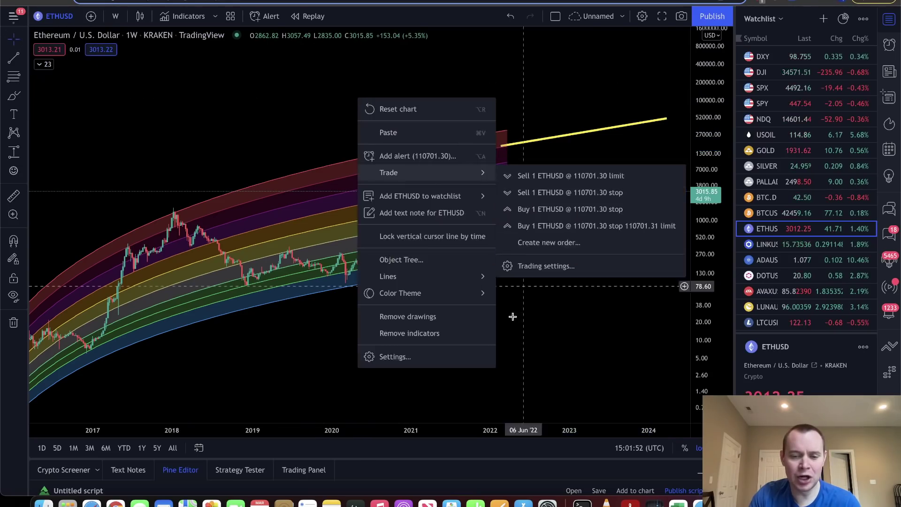
click(427, 323)
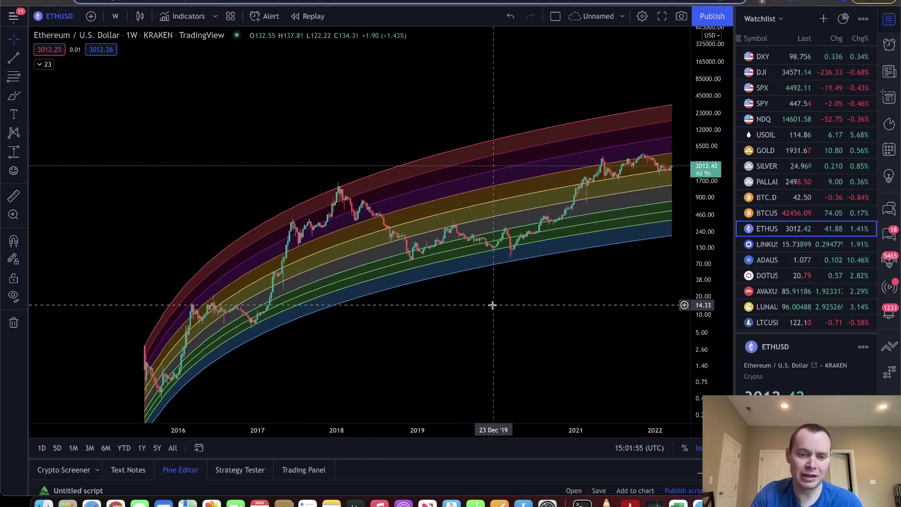
scroll(492, 305, up, 3)
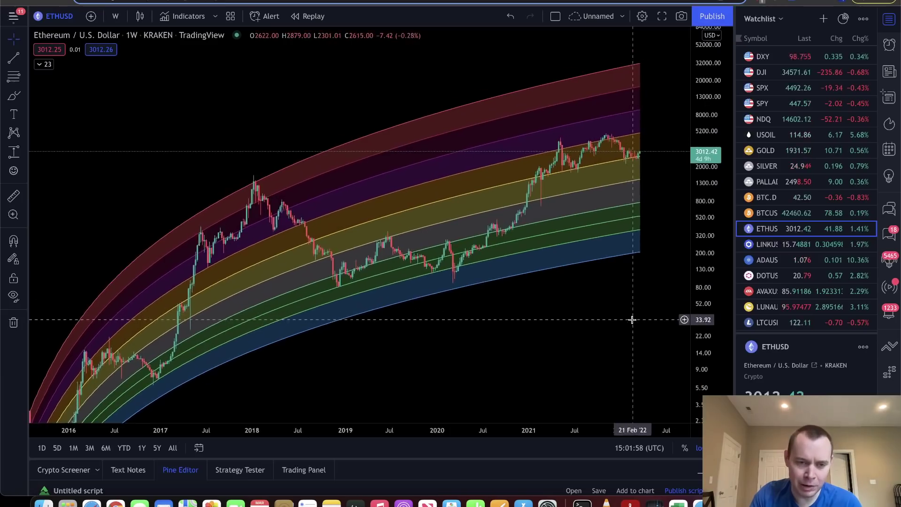
scroll(632, 320, up, 2)
- With the Brush, circle the early-2018 peak and mid-2020 candles and mark two X's on the upper red band
click(14, 96)
scroll(216, 173, left, 1)
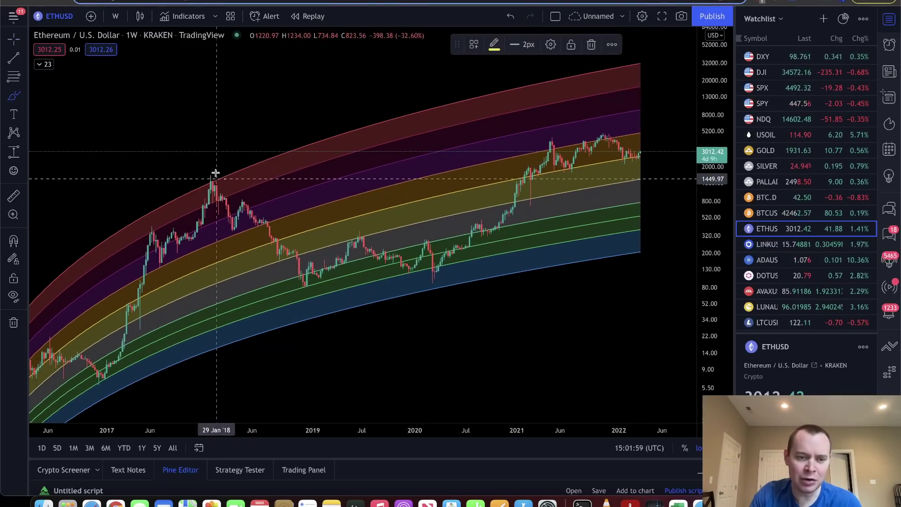
drag(215, 173, 202, 174)
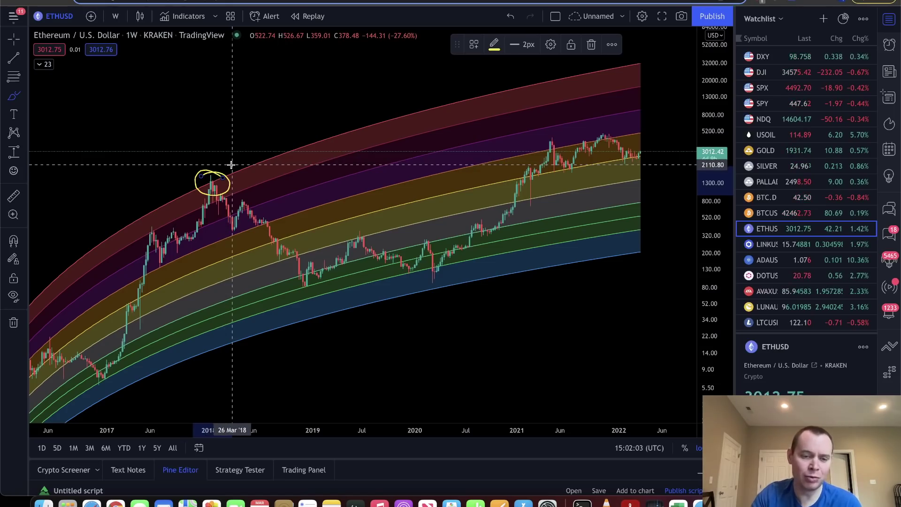
mouse_move(318, 140)
mouse_down()
mouse_move(362, 152)
mouse_move(338, 138)
mouse_up()
mouse_move(402, 141)
mouse_down()
mouse_move(430, 153)
mouse_move(430, 125)
mouse_up()
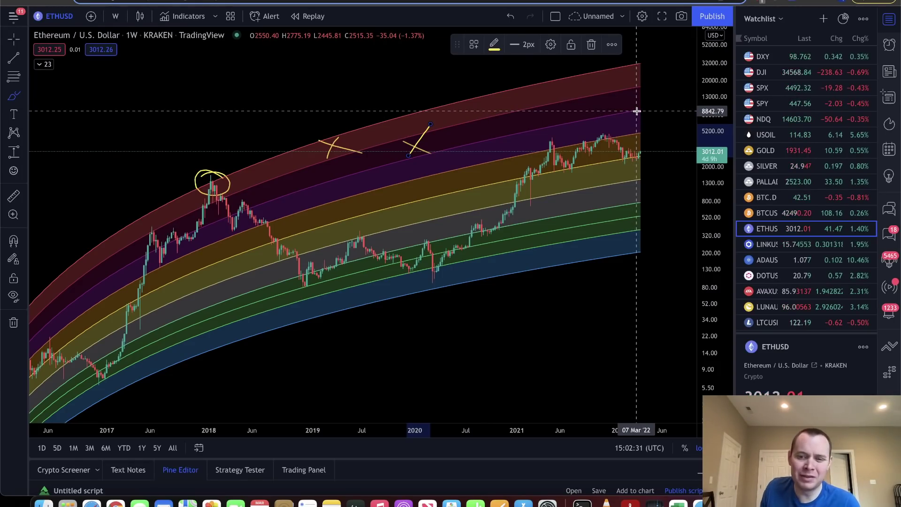
drag(457, 241, 446, 251)
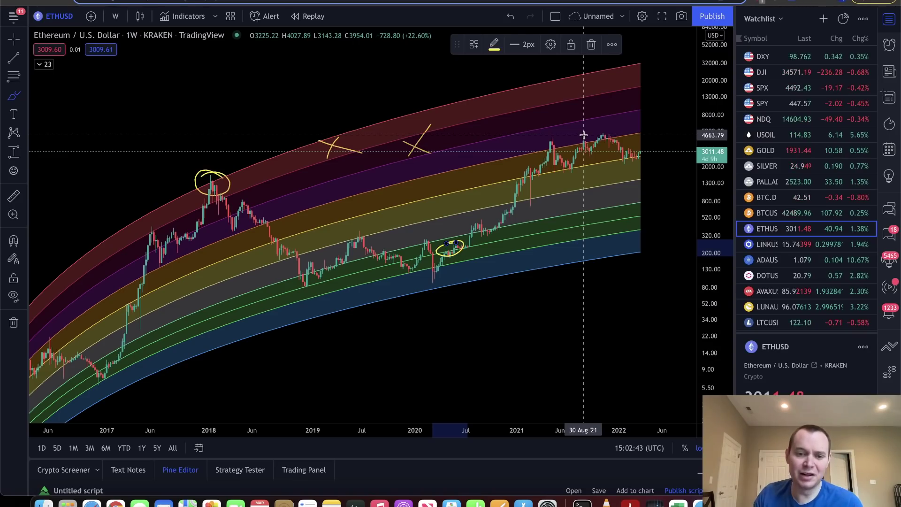
- Erase the yellow circles and X marks, zoom in, and expand the indicator legend to show rainbow values
right_click(547, 251)
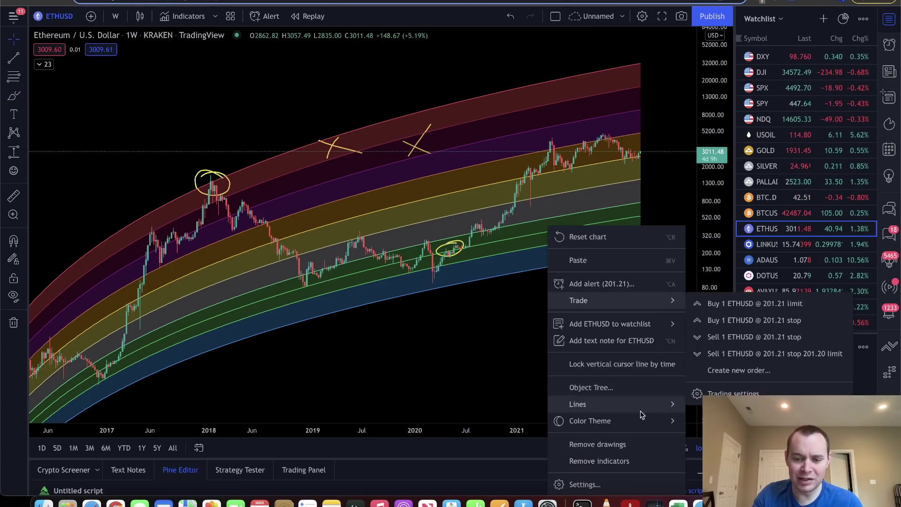
click(613, 444)
scroll(620, 162, up, 3)
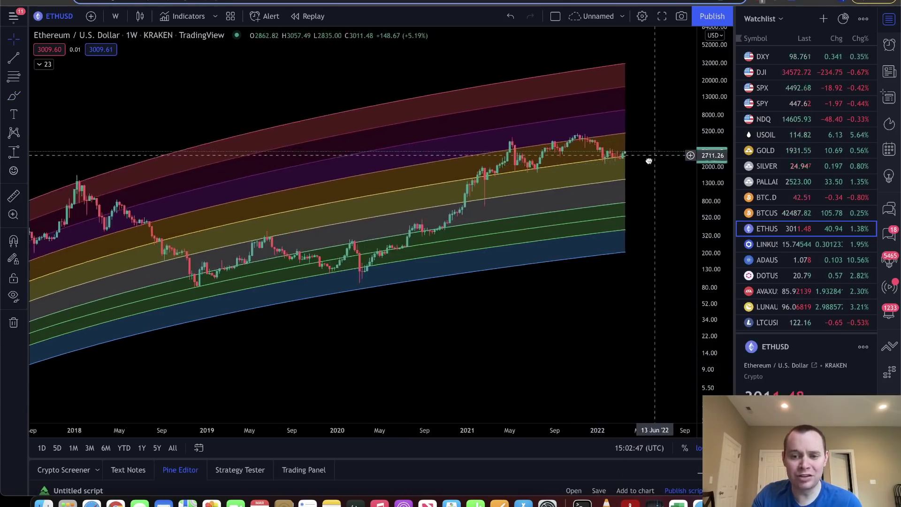
scroll(610, 162, right, 2)
click(44, 64)
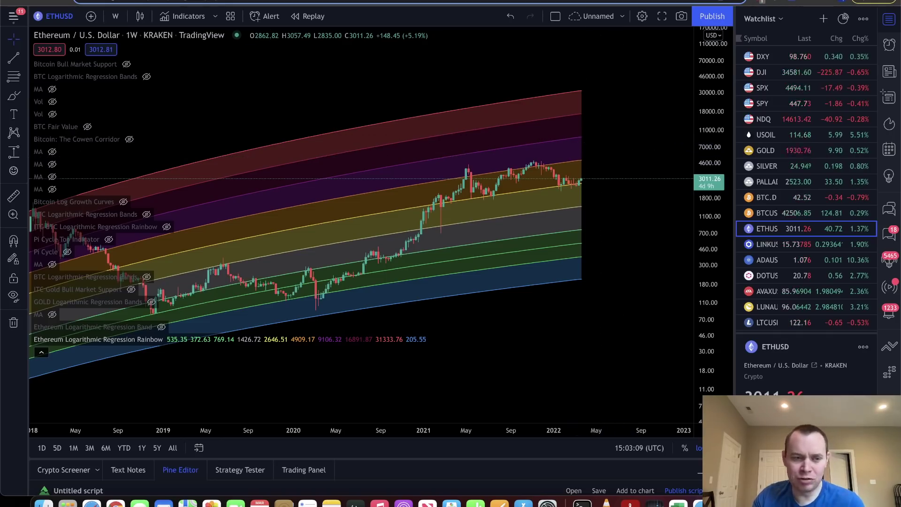
- Draw a yellow trend line from the rainbow's upper band out to about 17,001 in August 2023
key(alt+t)
click(570, 139)
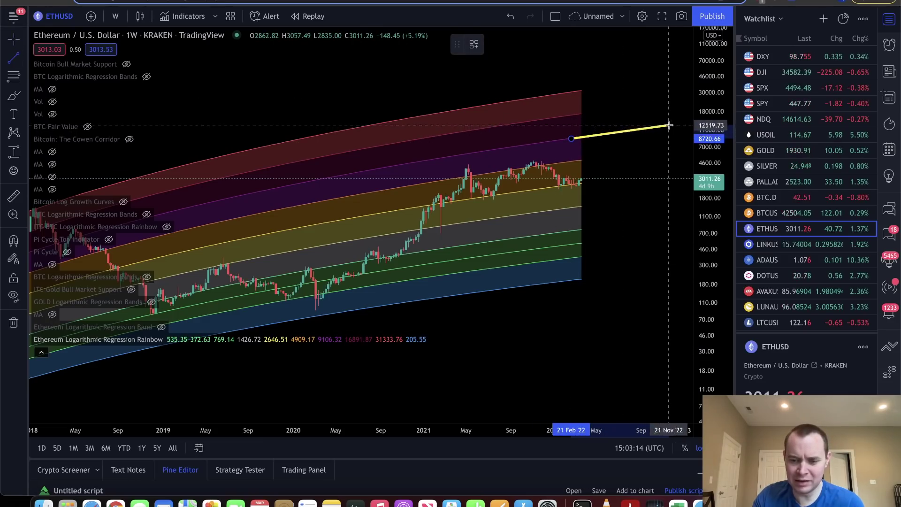
click(684, 121)
right_click(683, 121)
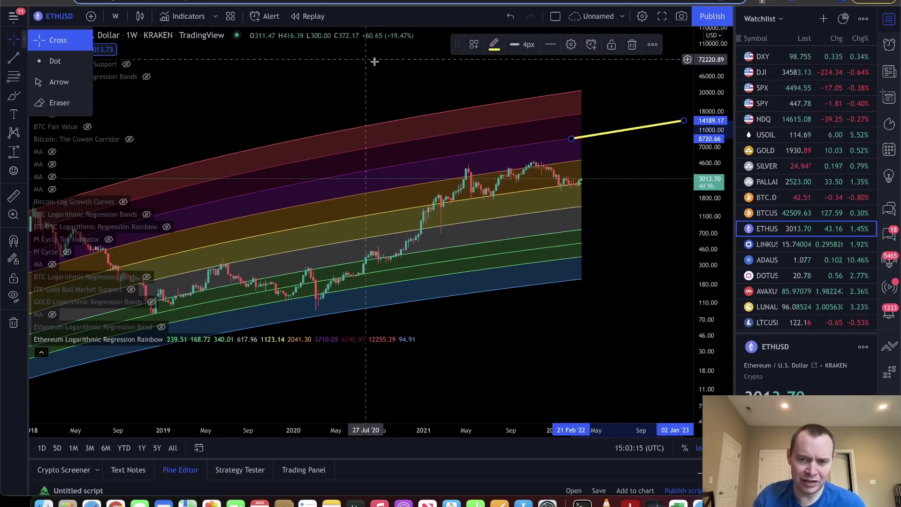
drag(443, 82, 278, 101)
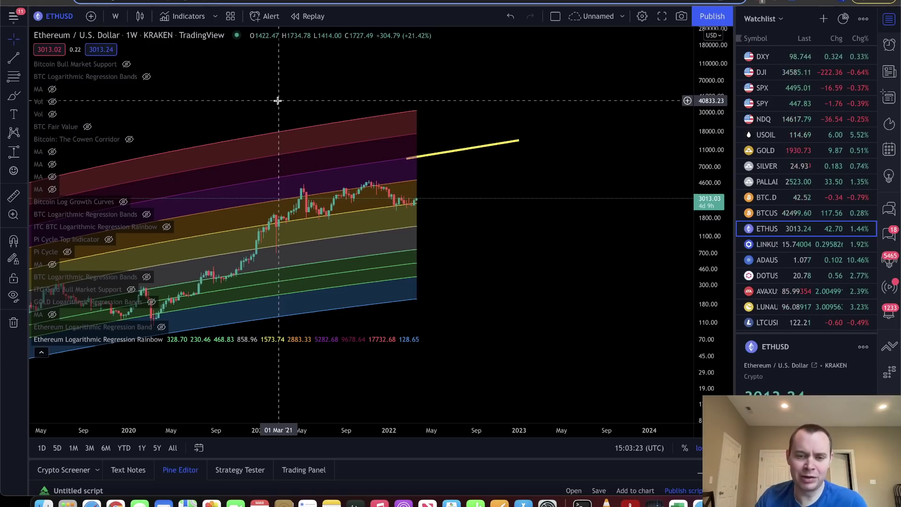
drag(518, 140, 549, 145)
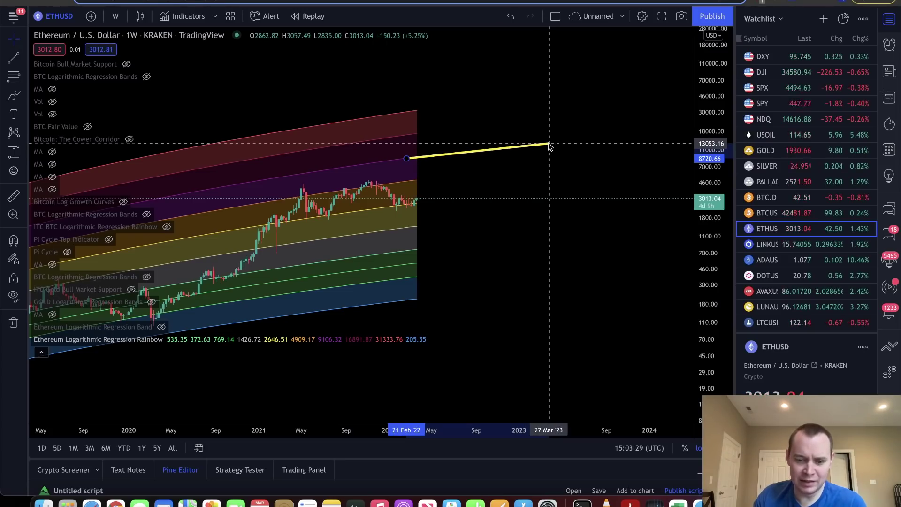
drag(549, 145, 604, 135)
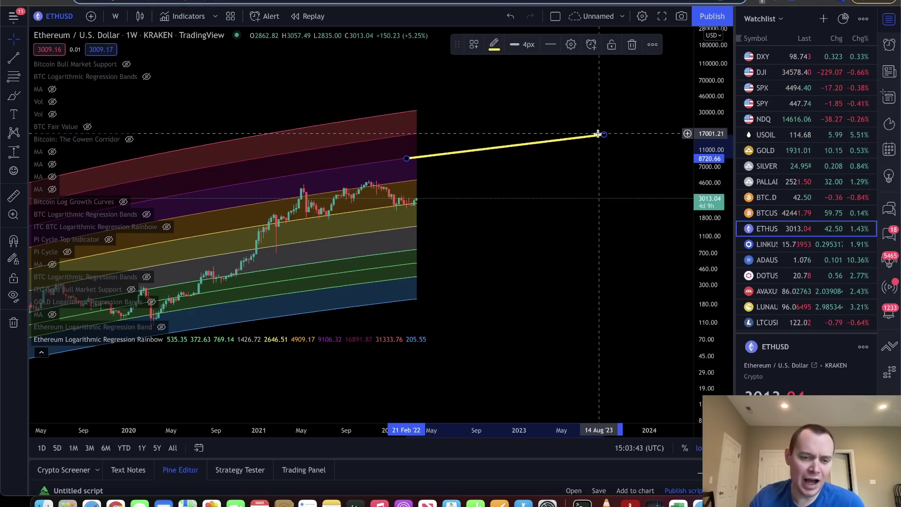
- Frame the rainbow's right end and remove the yellow trend line
scroll(533, 203, down, 2)
drag(526, 216, 611, 104)
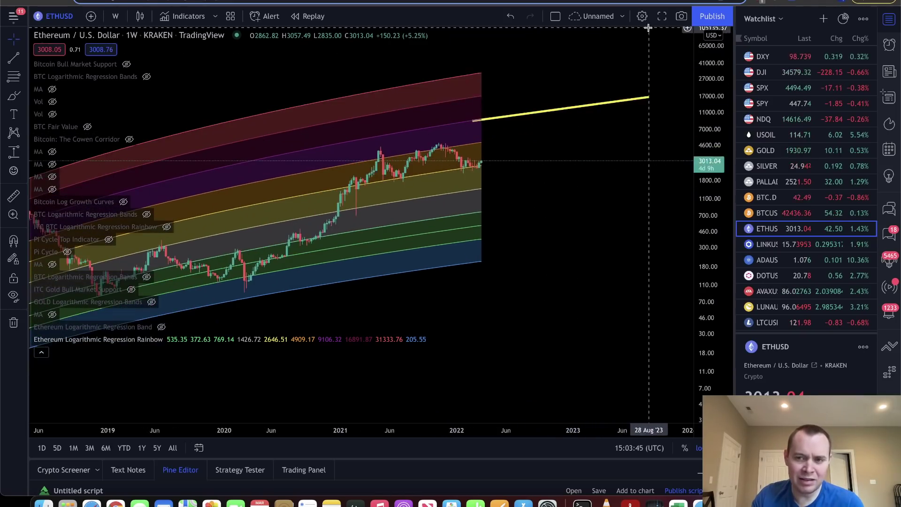
right_click(597, 100)
click(660, 318)
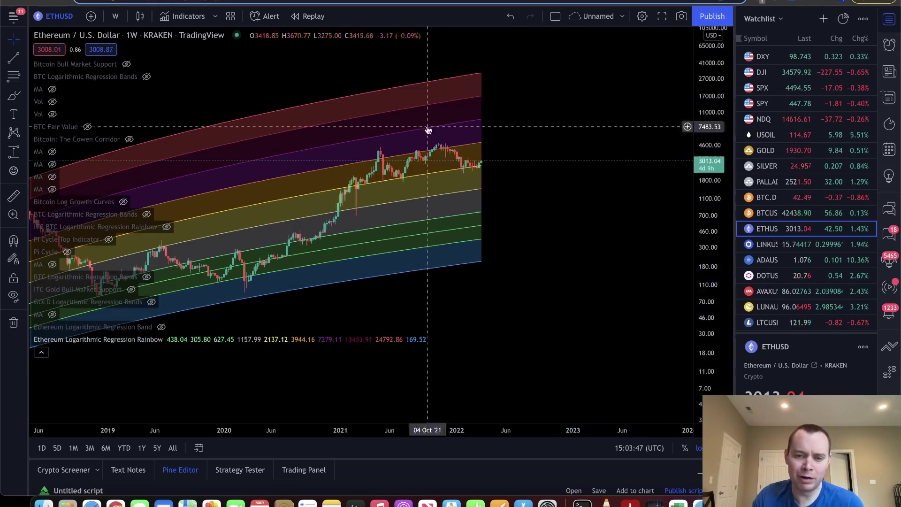
- Circle the top band's end, the May 2021 top and the November 2021 peak in yellow
drag(477, 131, 560, 138)
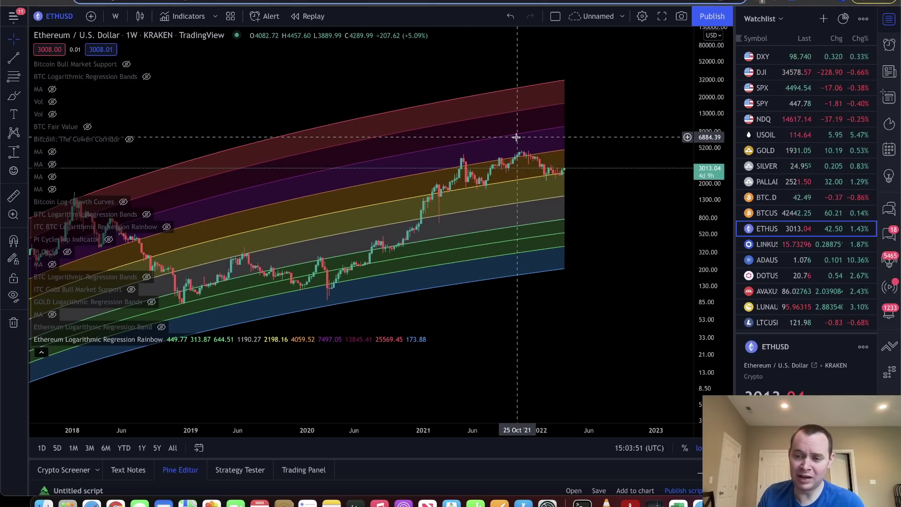
click(13, 57)
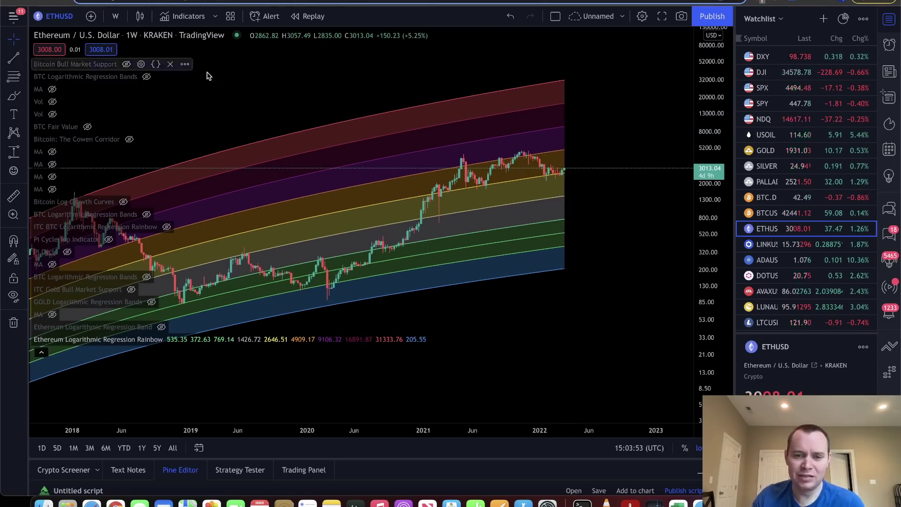
click(13, 95)
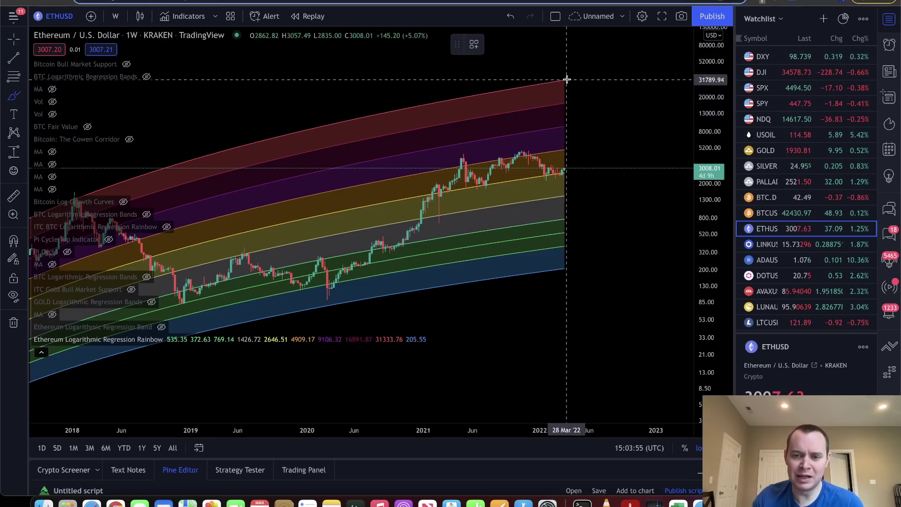
mouse_move(563, 77)
mouse_down()
mouse_move(521, 94)
mouse_move(540, 115)
mouse_move(596, 91)
mouse_move(532, 77)
mouse_up()
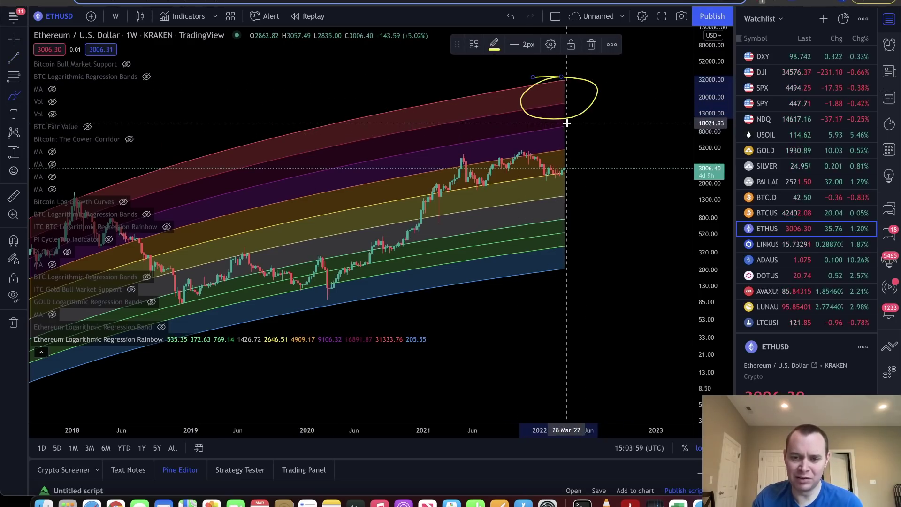
mouse_move(478, 157)
mouse_down()
mouse_move(457, 165)
mouse_move(472, 155)
mouse_up()
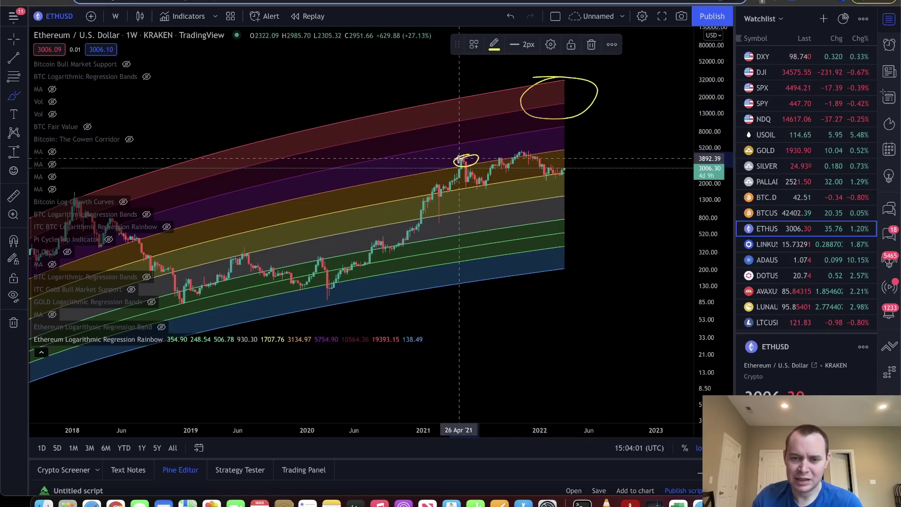
mouse_move(534, 151)
mouse_down()
mouse_move(517, 149)
mouse_move(529, 150)
mouse_up()
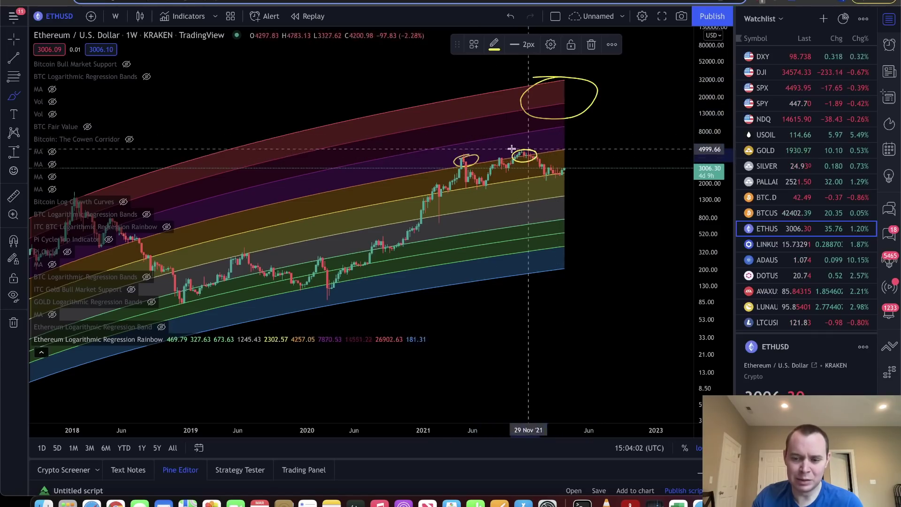
- Clear the circles, hide the Logarithmic Regression Rainbow, collapse the legend and show the full 2015–2023 history
right_click(358, 80)
click(408, 297)
click(171, 339)
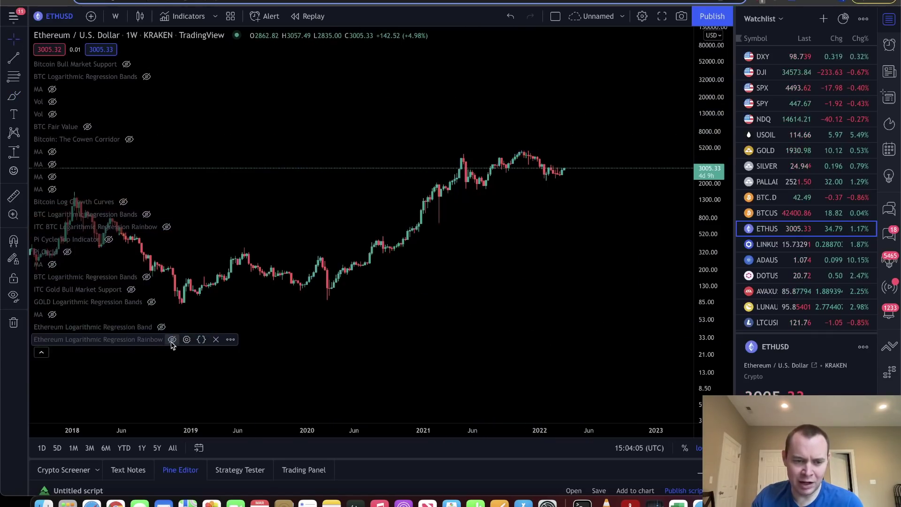
click(40, 351)
scroll(366, 251, down, 5)
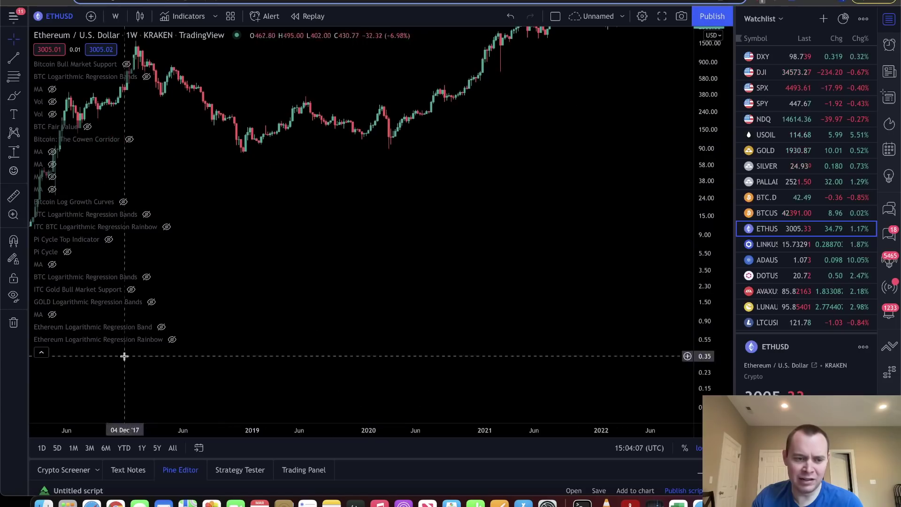
scroll(652, 221, down, 5)
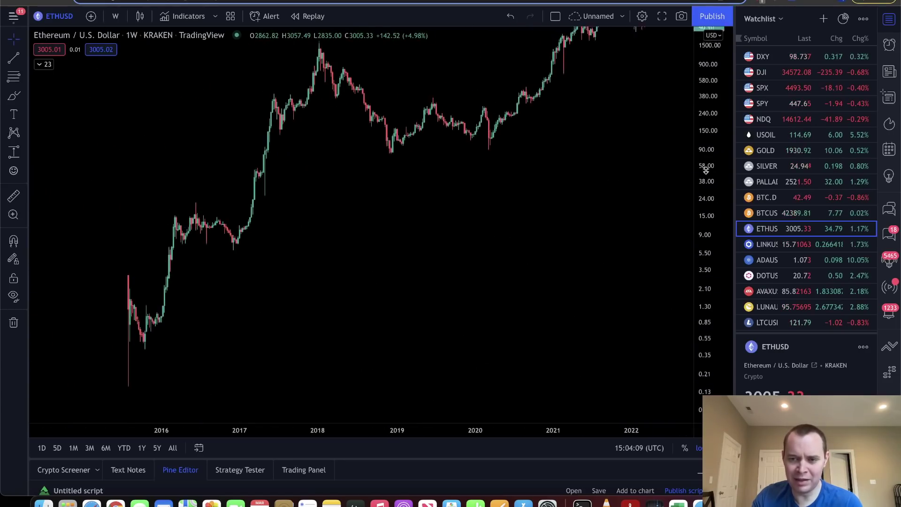
drag(607, 251, 562, 316)
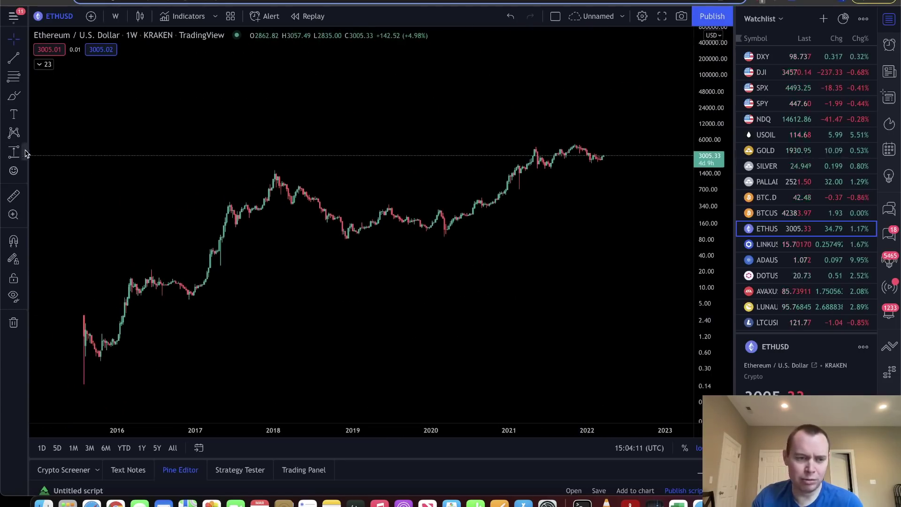
- Copy the 2015–2017 bars with Bars Pattern and place the projection starting in early 2021
click(25, 154)
click(74, 274)
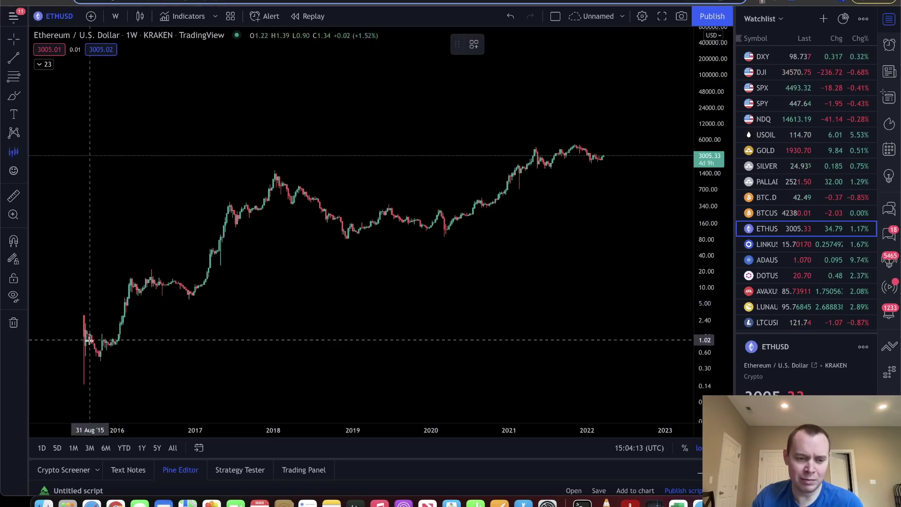
click(111, 285)
click(250, 255)
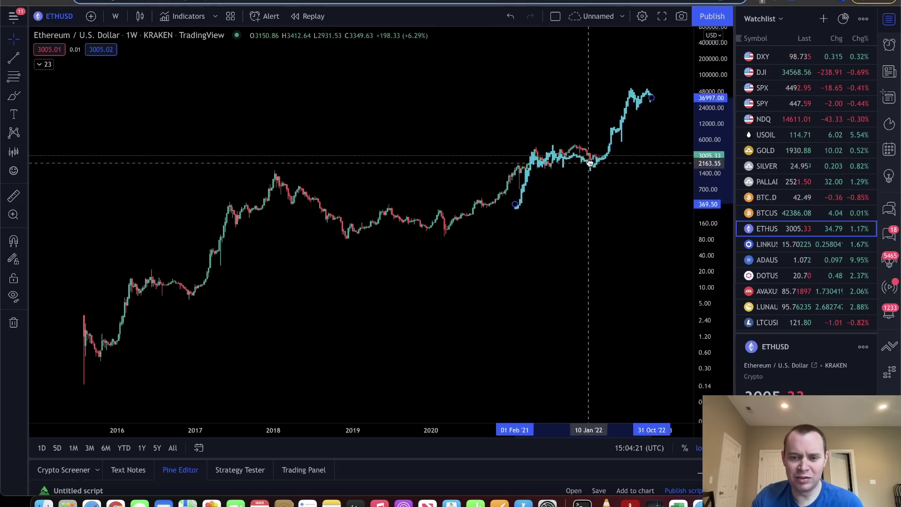
click(589, 158)
scroll(582, 216, up, 3)
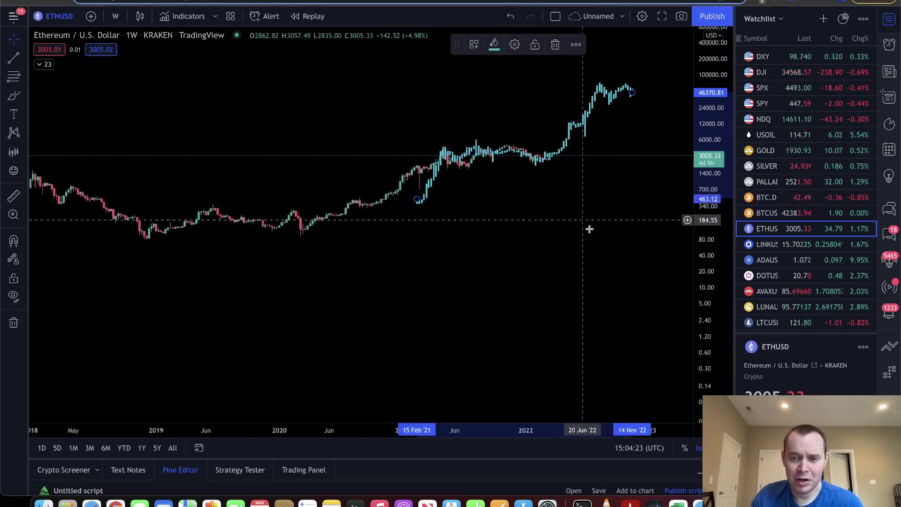
scroll(590, 229, up, 5)
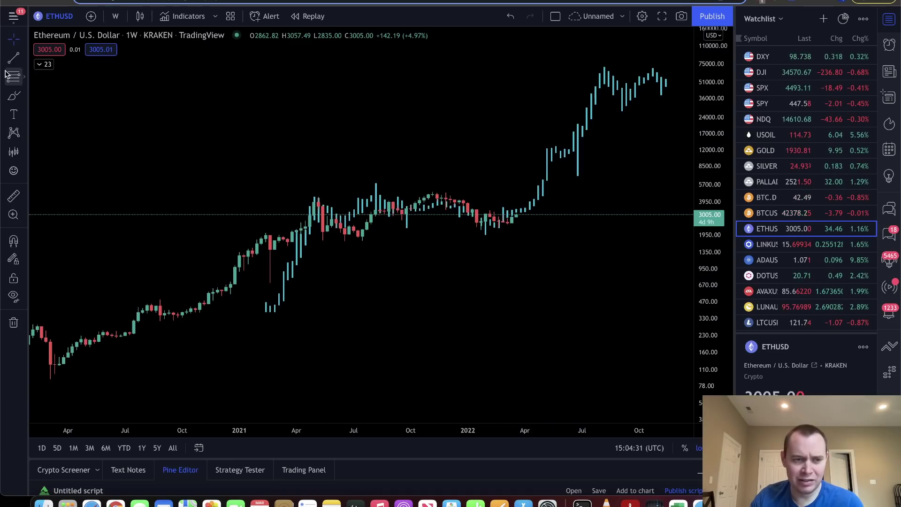
- Draw yellow brush arrows at the April, August and November 2021 tops
click(13, 96)
mouse_move(364, 132)
mouse_down()
mouse_move(311, 197)
mouse_move(345, 180)
mouse_up()
mouse_move(422, 136)
mouse_down()
mouse_move(379, 196)
mouse_move(428, 165)
mouse_up()
mouse_move(518, 109)
mouse_down()
mouse_move(440, 199)
mouse_move(505, 224)
mouse_move(512, 224)
mouse_move(489, 218)
mouse_move(512, 217)
mouse_up()
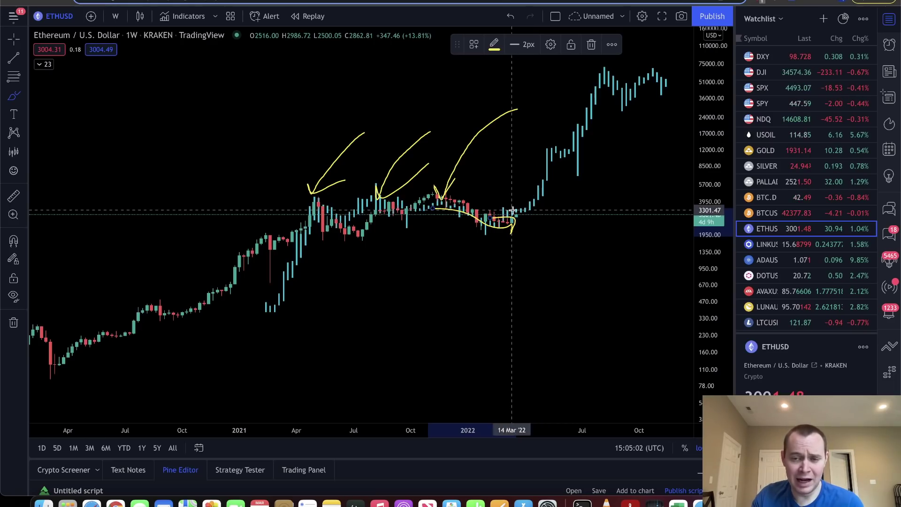
- Move the cyan projection's end point lower, reframe the view and expand the indicator legend
click(13, 41)
scroll(151, 195, right, 5)
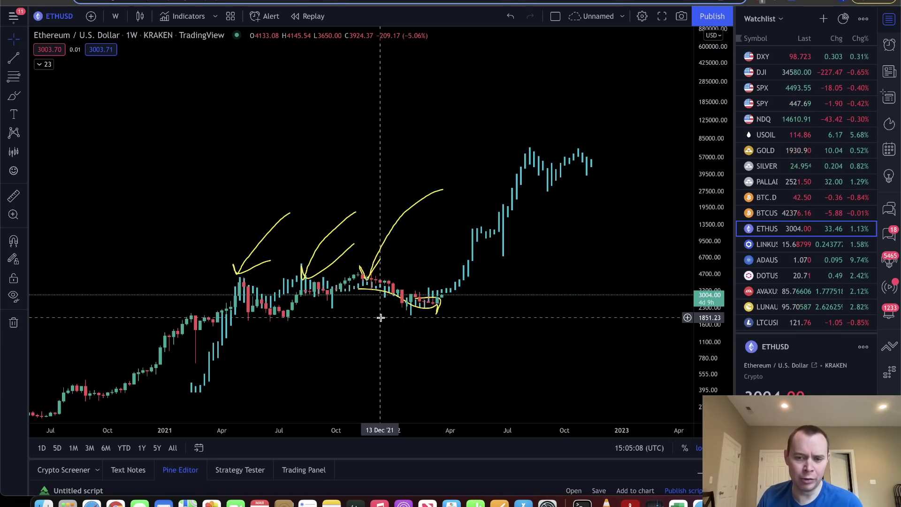
click(592, 173)
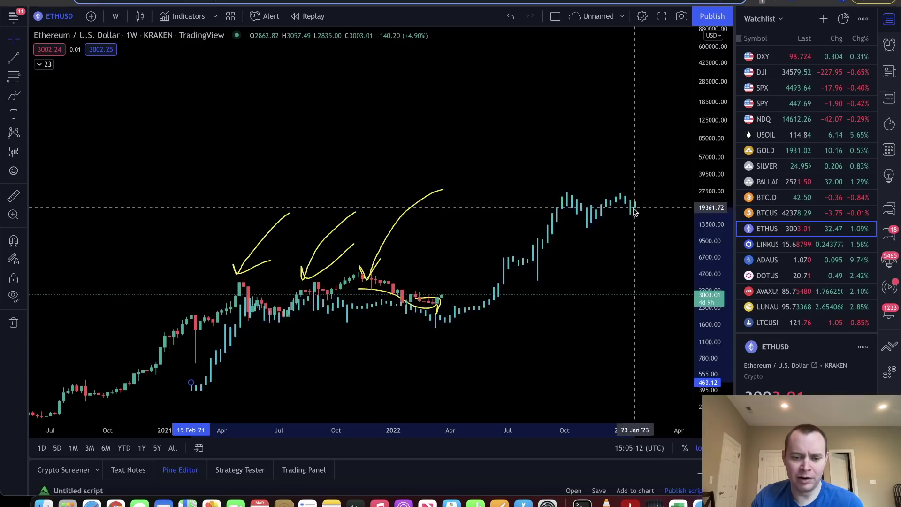
click(661, 220)
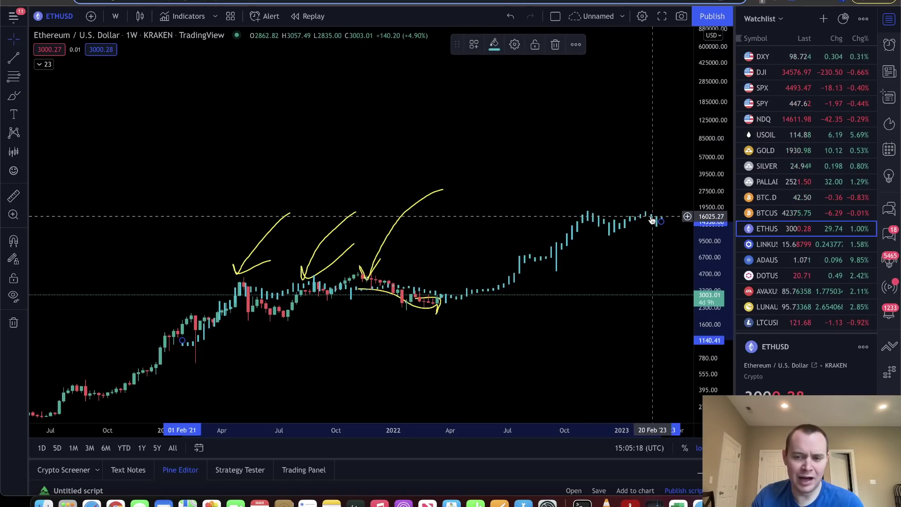
drag(622, 279, 543, 205)
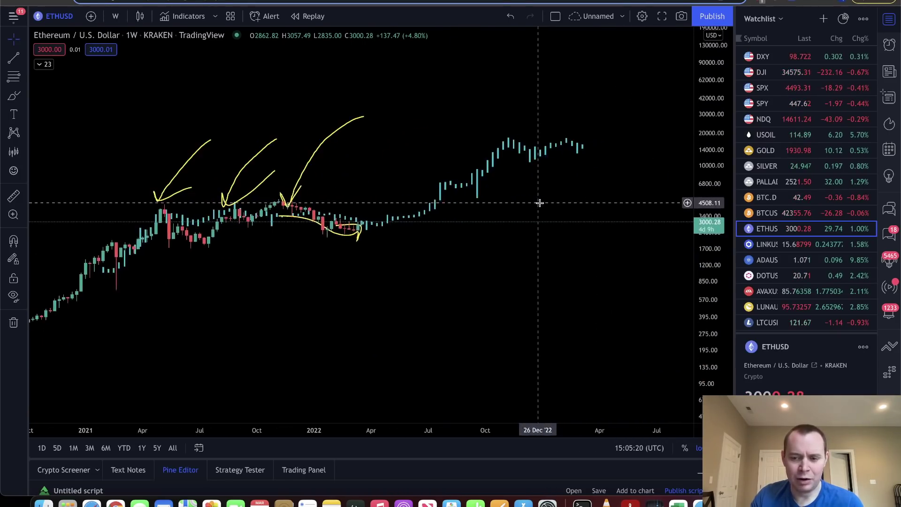
scroll(543, 206, down, 3)
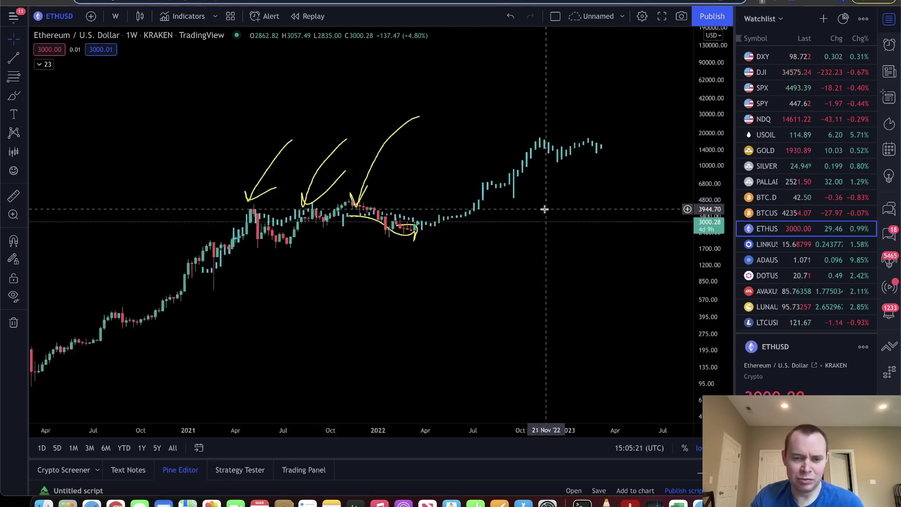
click(44, 63)
- Show the rainbow again, collapse the legend, and draw a yellow trend line from the rainbow top rightward
click(172, 339)
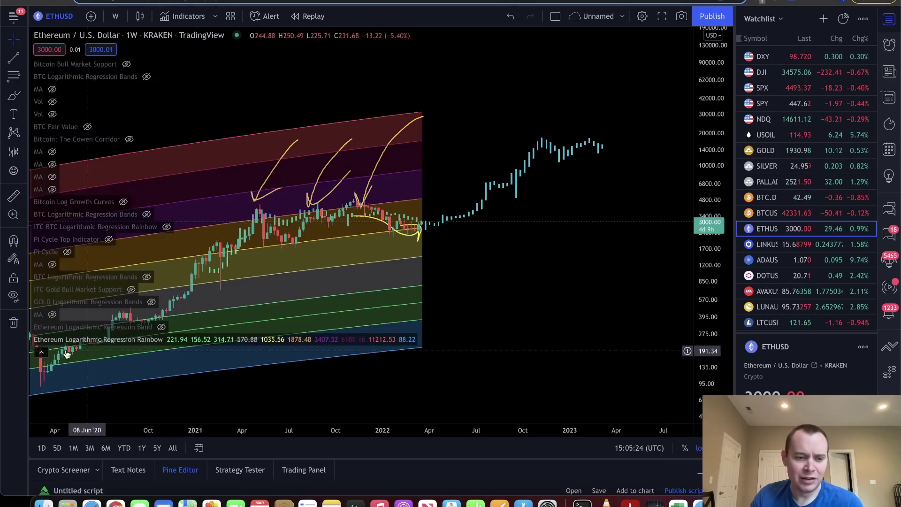
click(42, 352)
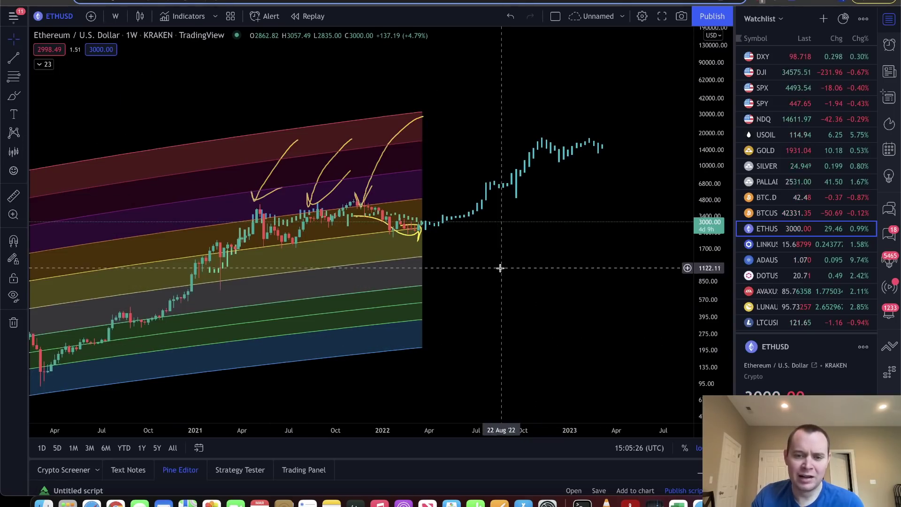
drag(516, 264, 610, 213)
click(13, 57)
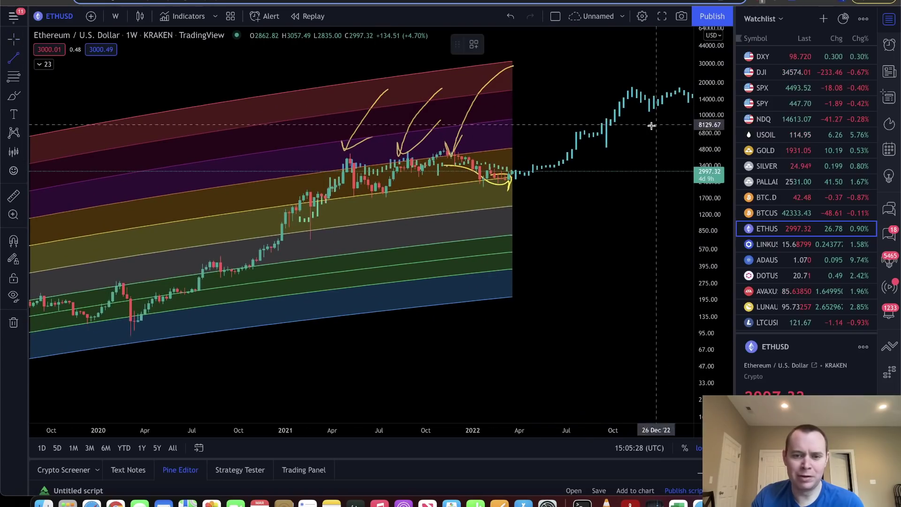
click(516, 120)
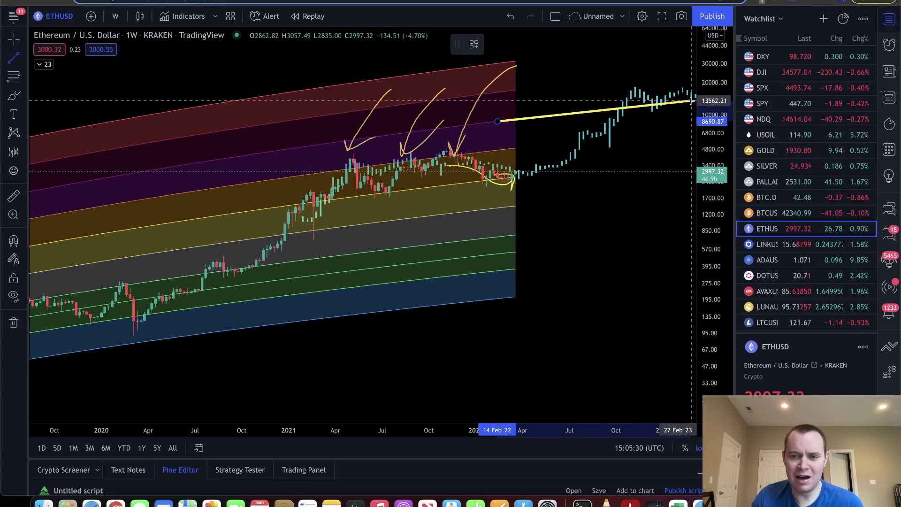
click(690, 104)
click(338, 71)
drag(338, 71, 225, 133)
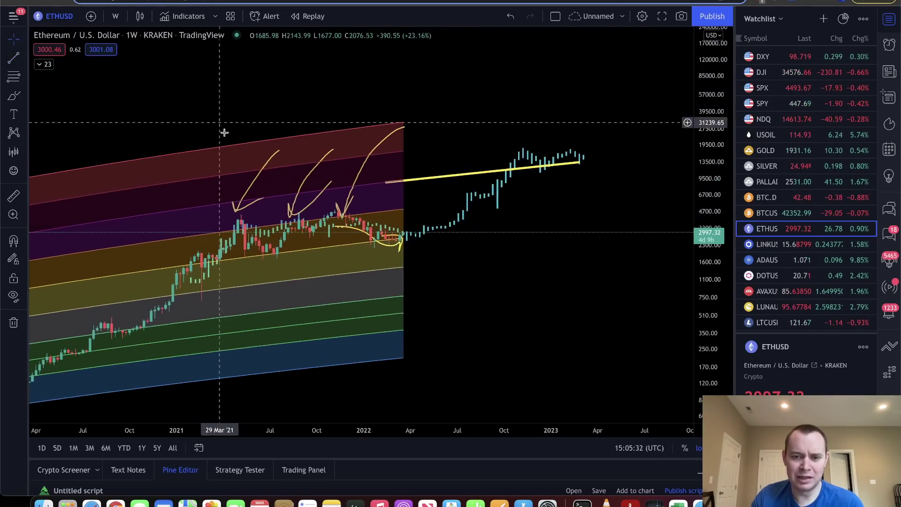
- Draw a second, lower trend line from the early-2022 price into 2023
click(13, 57)
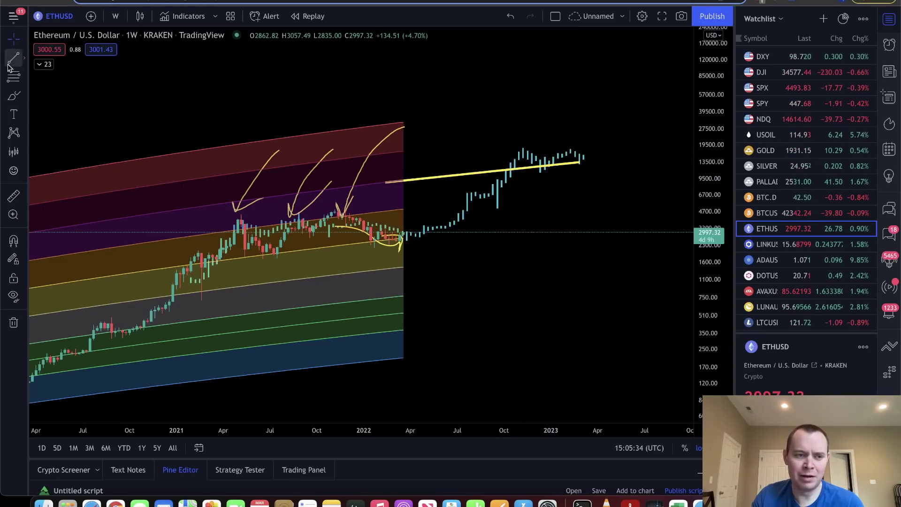
click(392, 210)
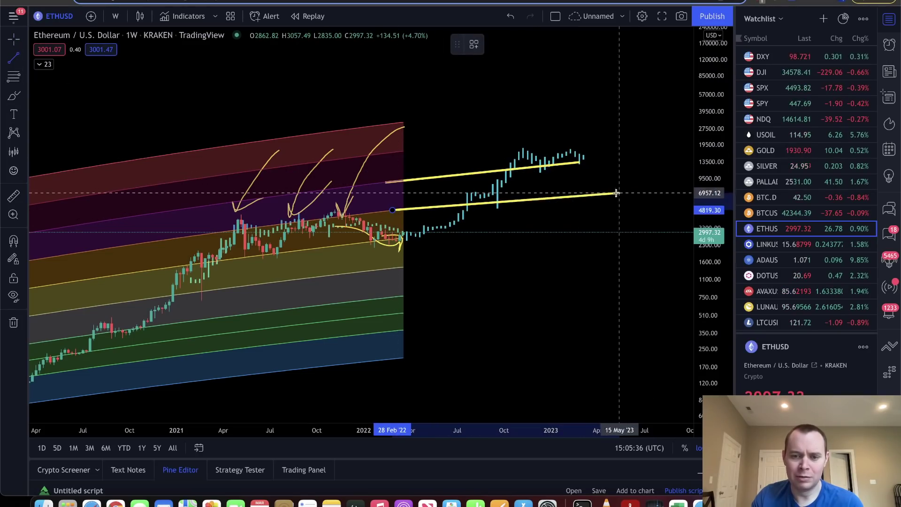
click(614, 191)
- Zoom out and extend the upper trend line's end further right
click(20, 40)
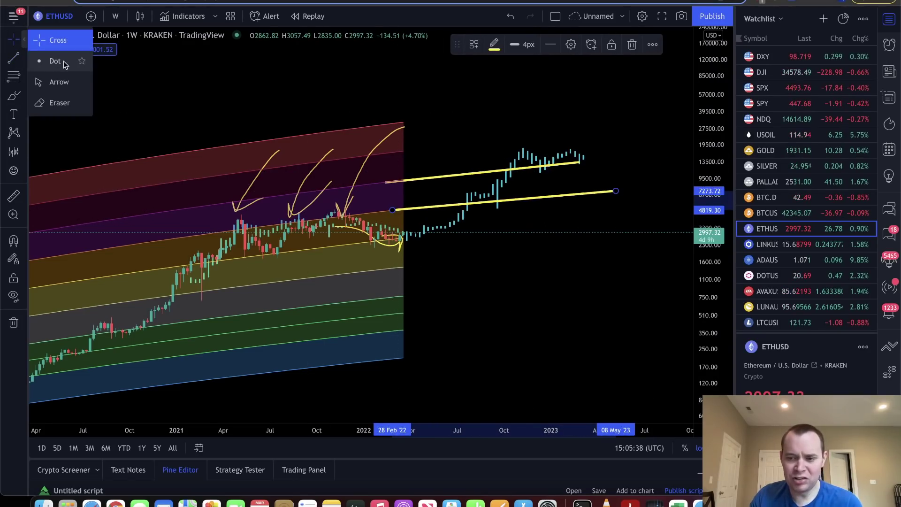
scroll(297, 154, down, 1)
scroll(296, 154, down, 5)
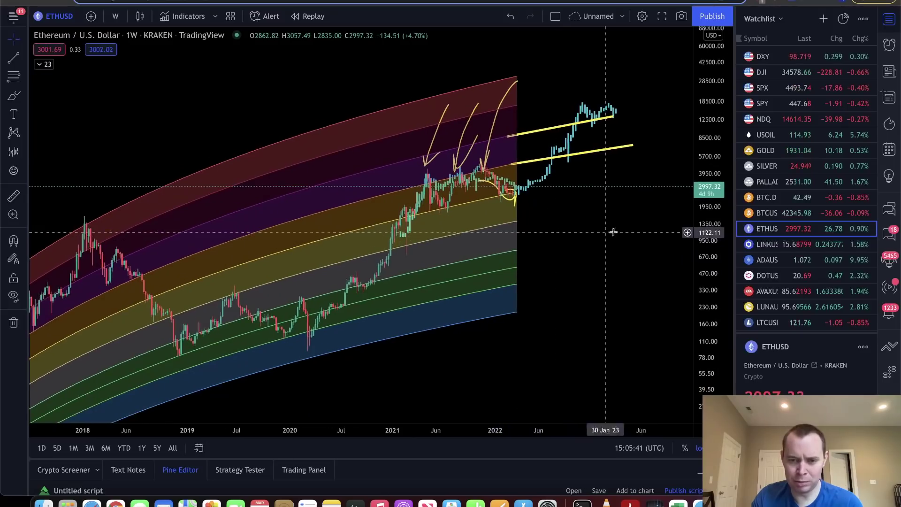
scroll(667, 221, down, 5)
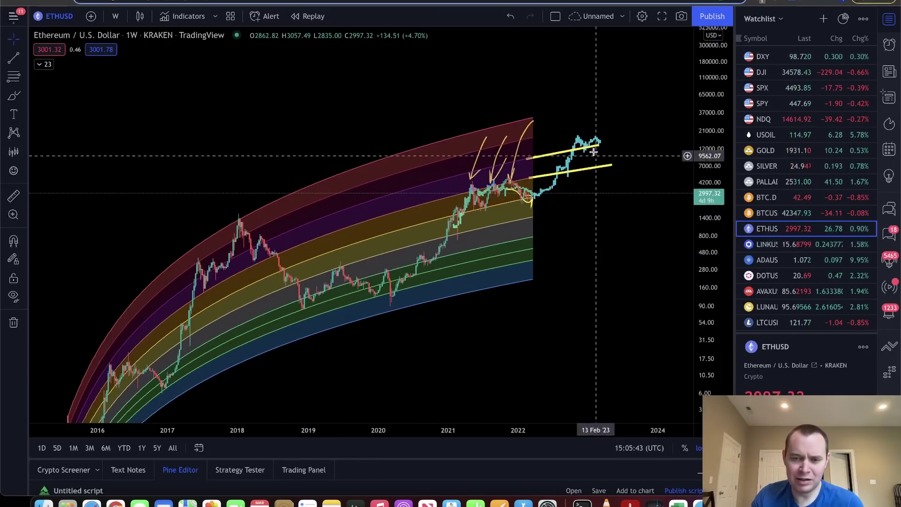
click(601, 143)
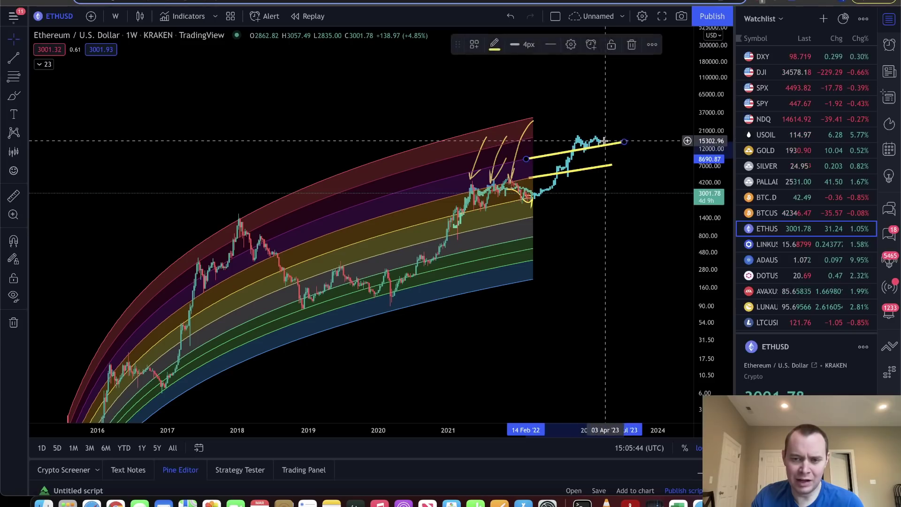
click(603, 145)
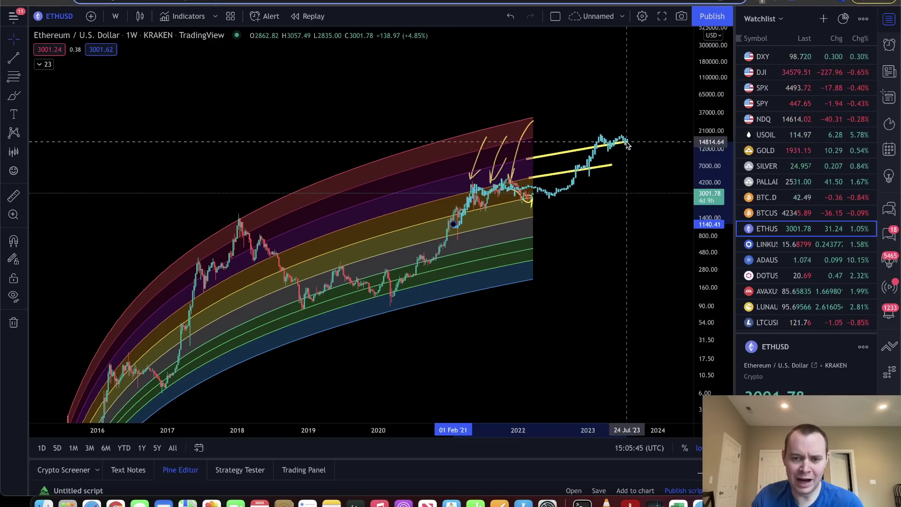
click(600, 145)
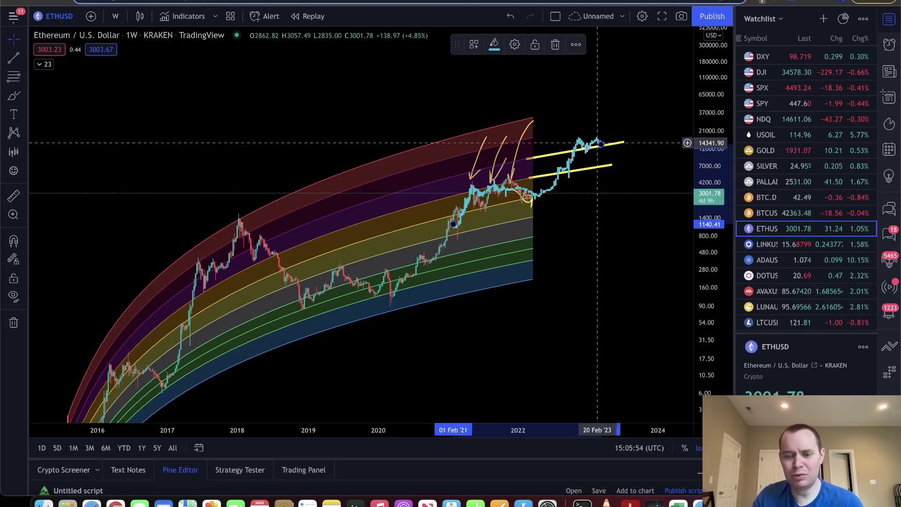
scroll(622, 181, right, 15)
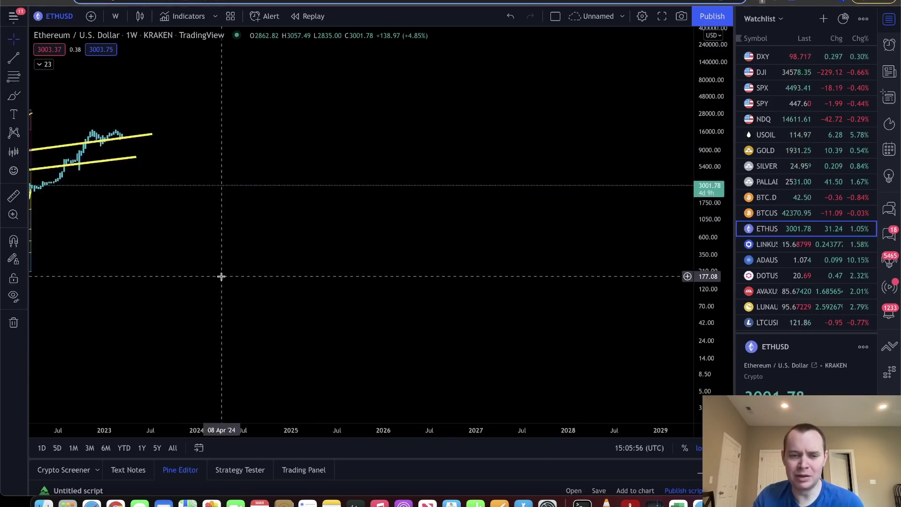
- Sketch a falling brush path into 2024, then return to the crosshair and bring up the chart menu
scroll(221, 276, left, 15)
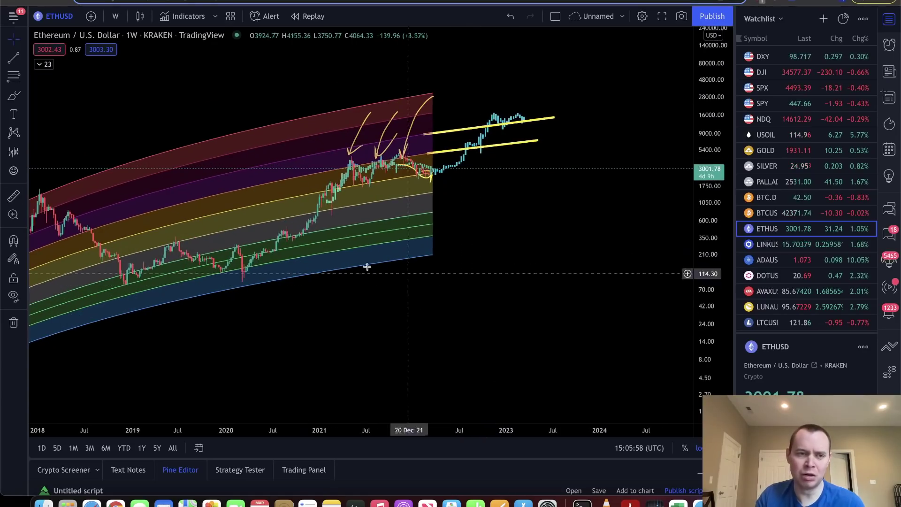
click(13, 97)
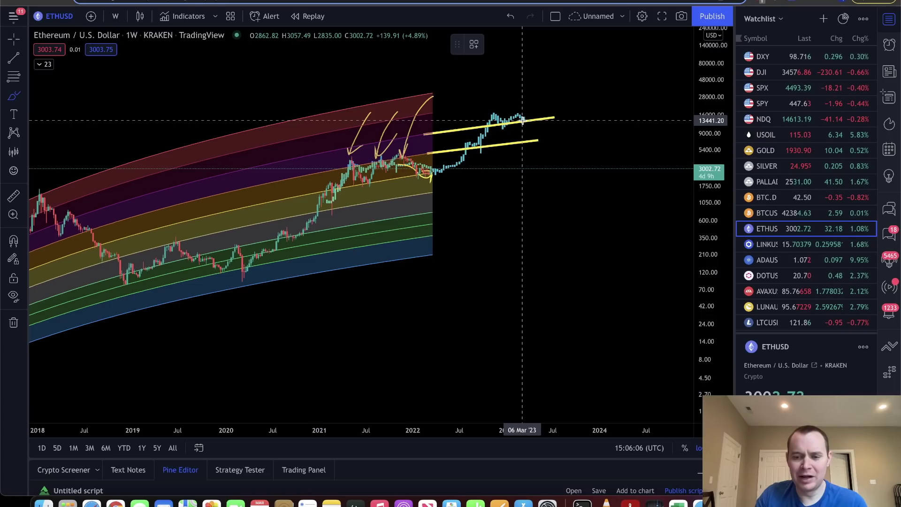
mouse_move(524, 120)
mouse_down()
mouse_move(580, 127)
mouse_move(659, 168)
mouse_move(685, 166)
mouse_up()
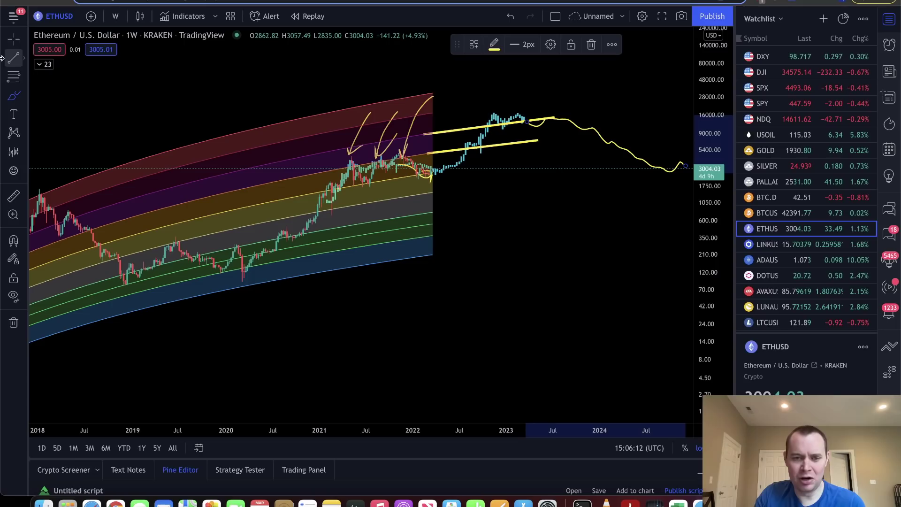
click(13, 39)
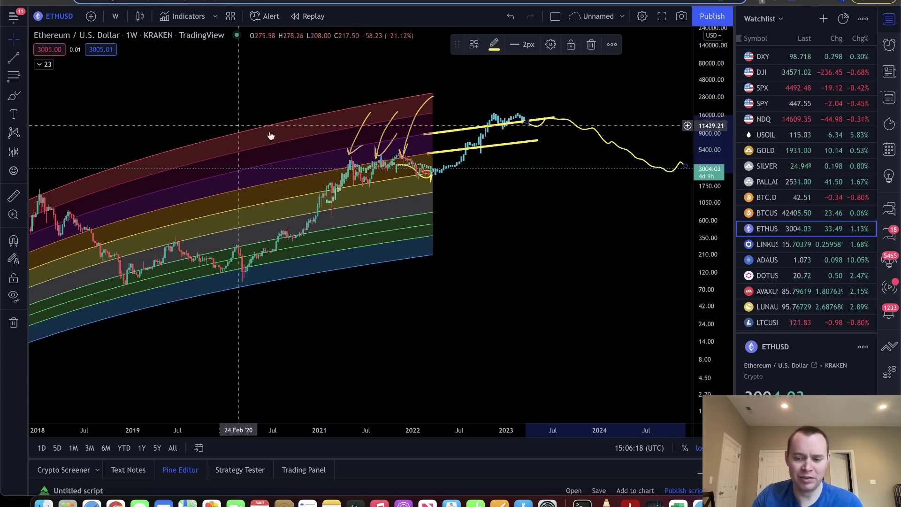
right_click(472, 226)
- Remove all drawings and zoom in on the 2019–2022 candles with an enlarged price scale
click(549, 451)
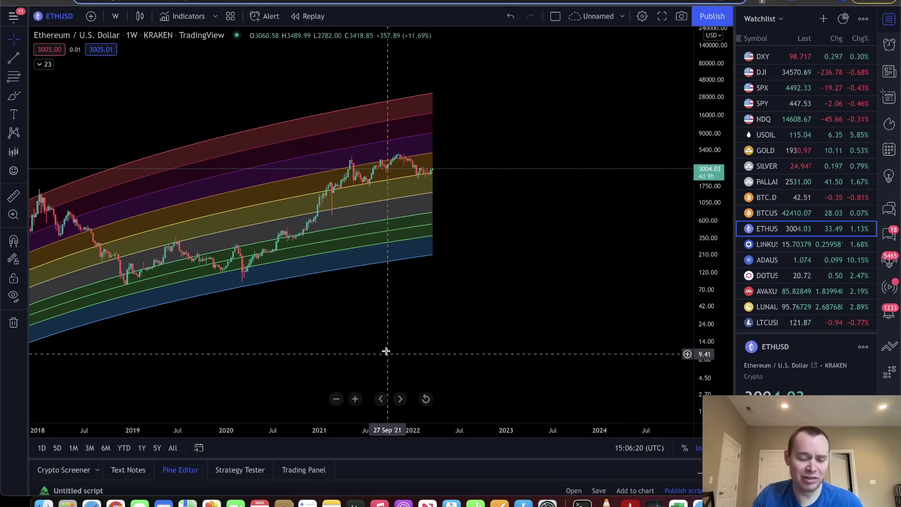
drag(412, 337, 453, 311)
click(13, 96)
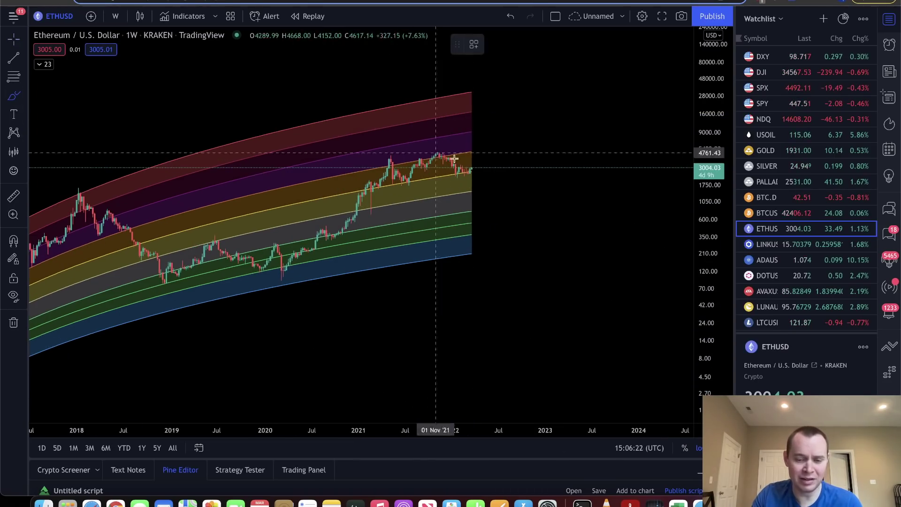
drag(470, 171, 496, 180)
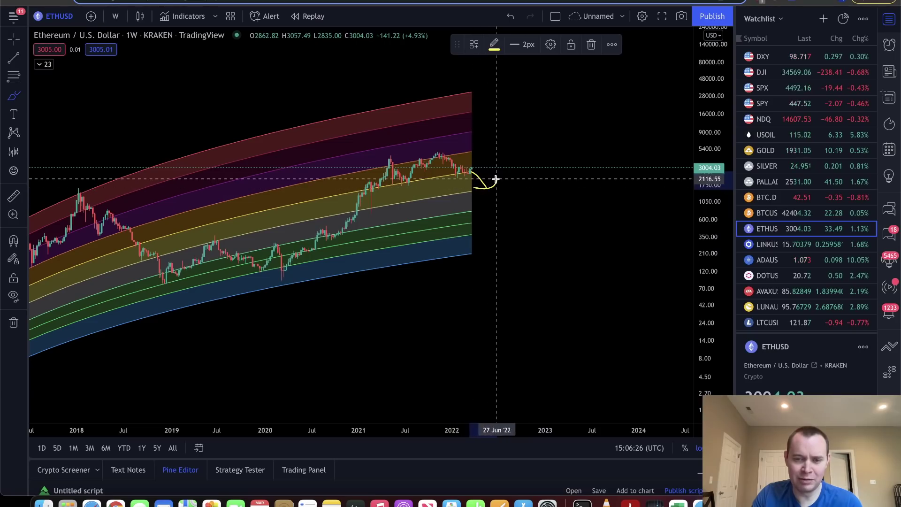
key(Escape)
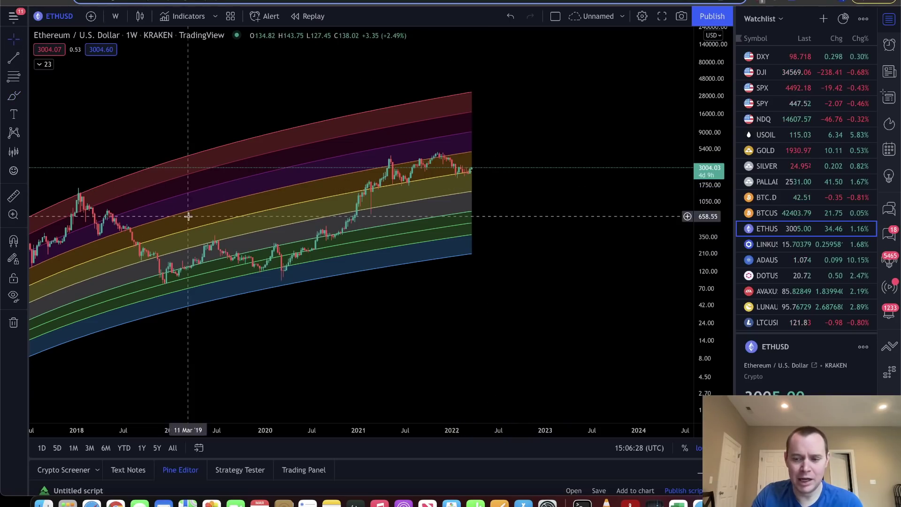
drag(187, 211, 389, 207)
scroll(515, 242, up, 5)
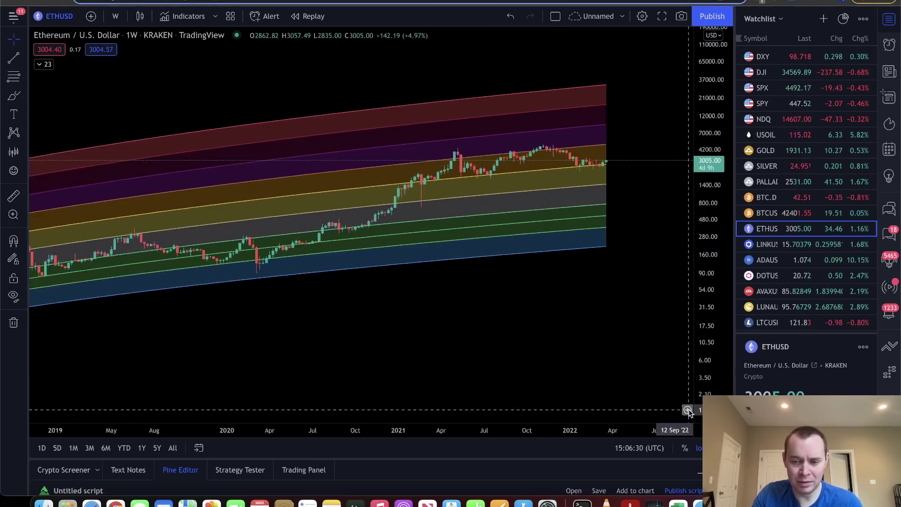
drag(692, 413, 698, 241)
- Draw a support trend line from the early-2021 low past the latest candle and circle its three touches
click(13, 57)
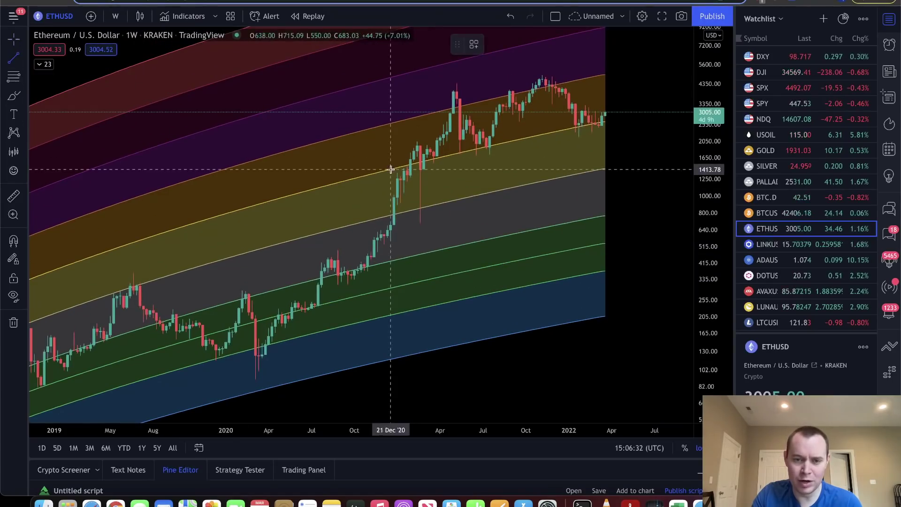
click(416, 164)
click(622, 120)
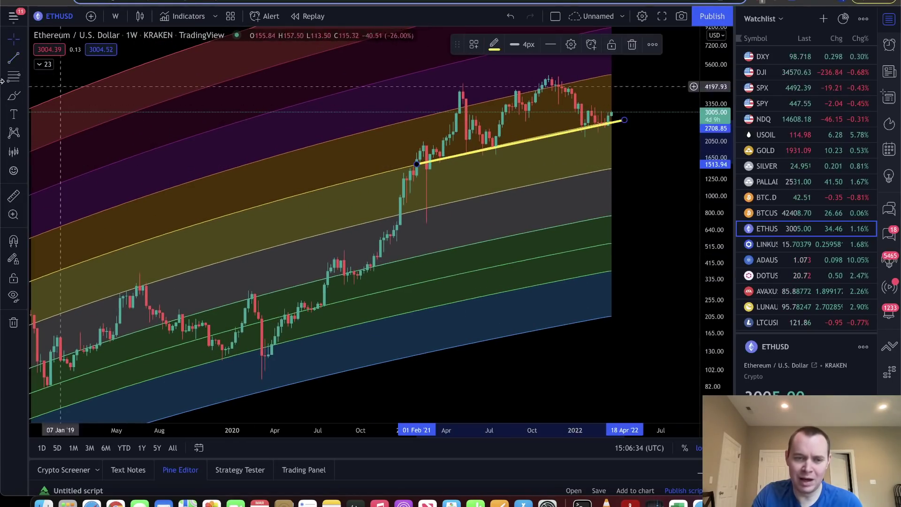
drag(421, 155, 427, 151)
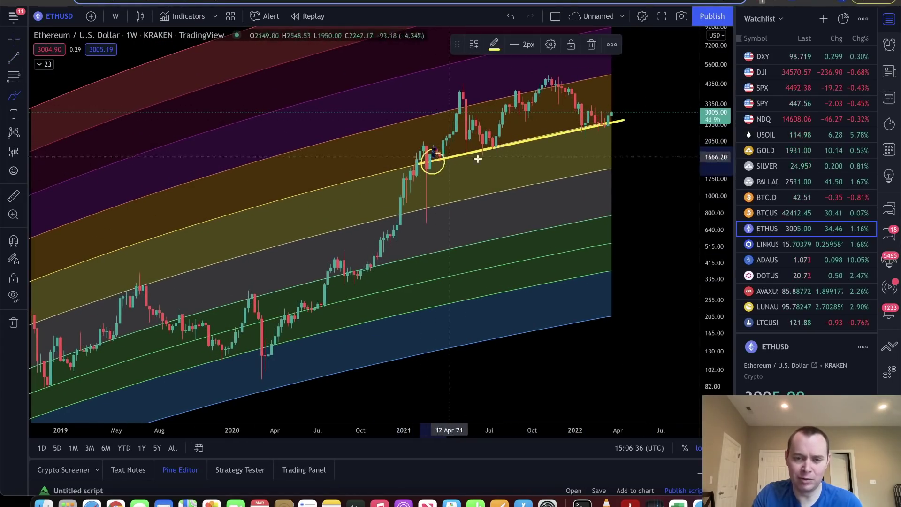
drag(488, 133, 499, 138)
drag(596, 123, 605, 109)
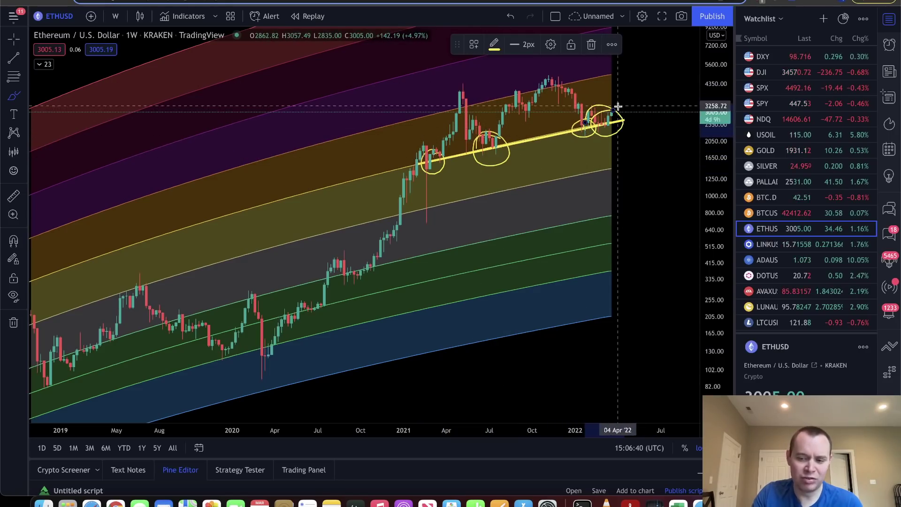
click(9, 41)
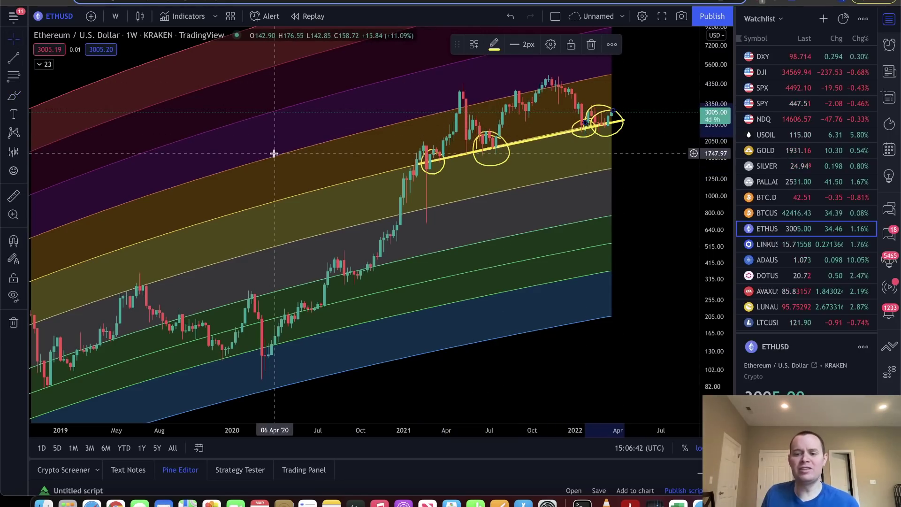